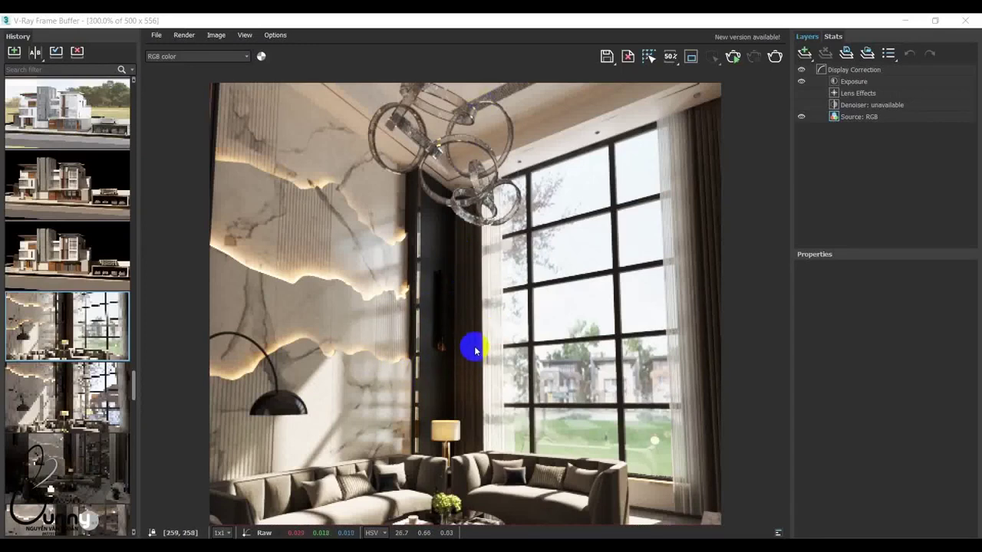
Step: Zoom the living-room render to 100% and show the Lens Effects layer properties
{"action": "double_click", "coordinate": [469, 374]}
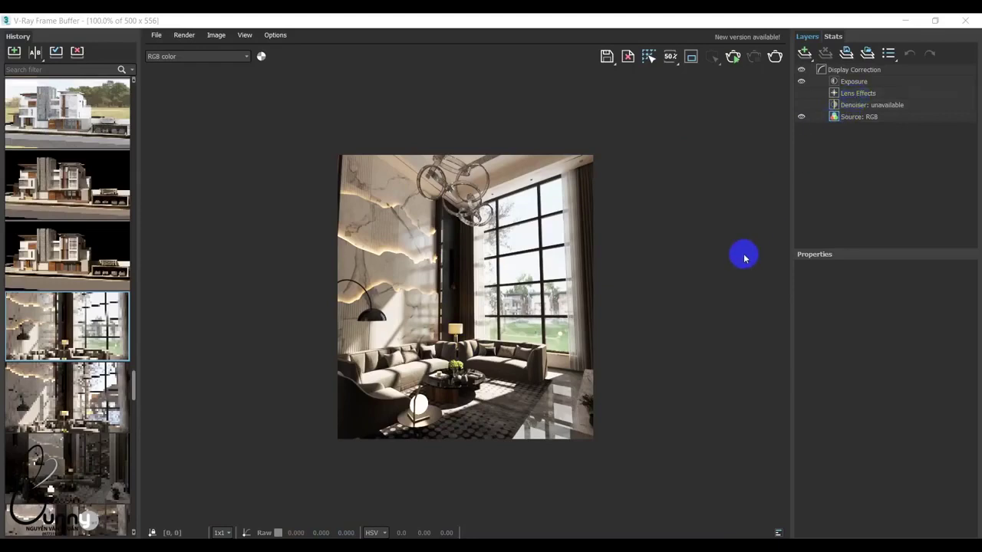
{"action": "left_click", "coordinate": [851, 93]}
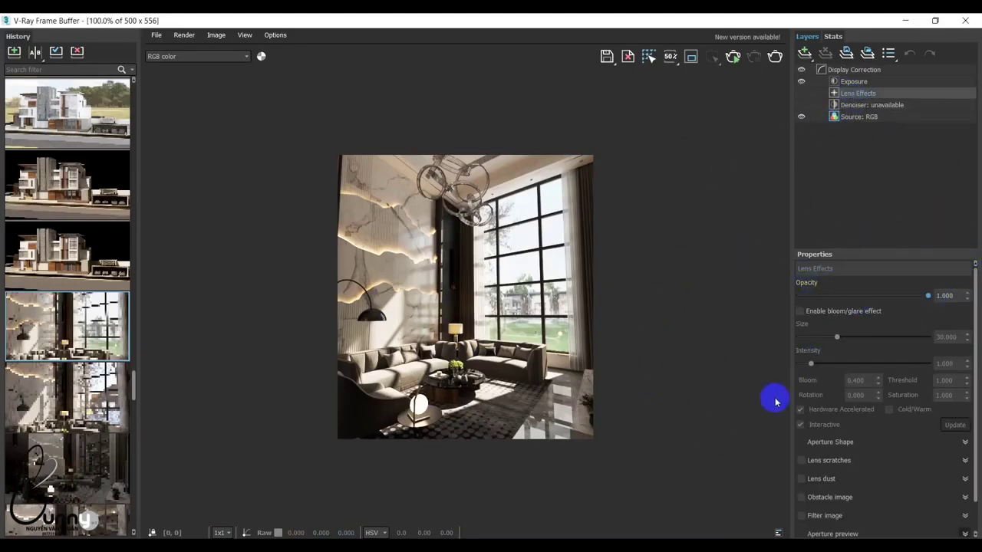
Step: Enable the bloom/glare effect and lower its Threshold to 0.200, viewing at 200%
{"action": "left_click", "coordinate": [799, 311]}
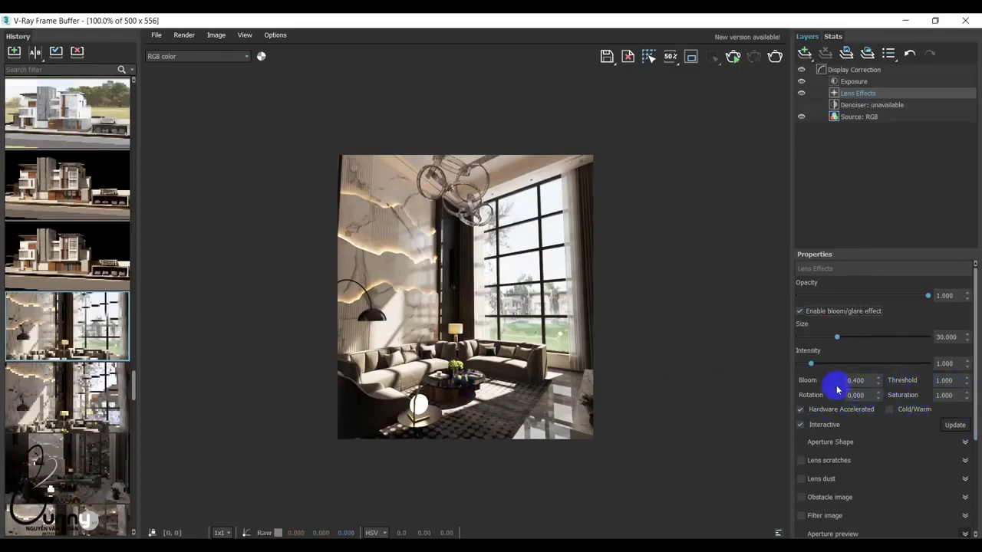
{"action": "left_click", "coordinate": [502, 264], "text": "ctrl"}
{"action": "double_click", "coordinate": [947, 380]}
{"action": "type", "text": "0.3"}
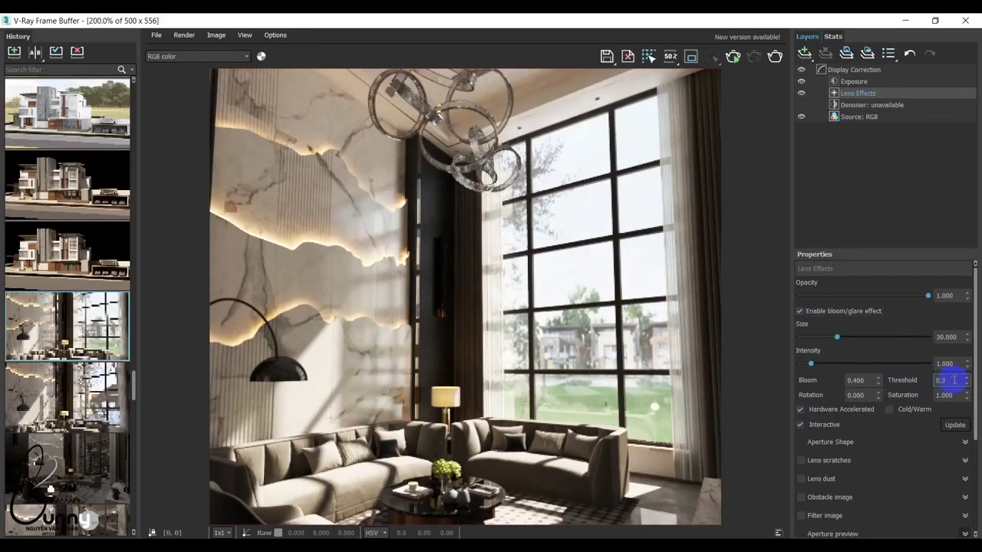
{"action": "type", "text": "1"}
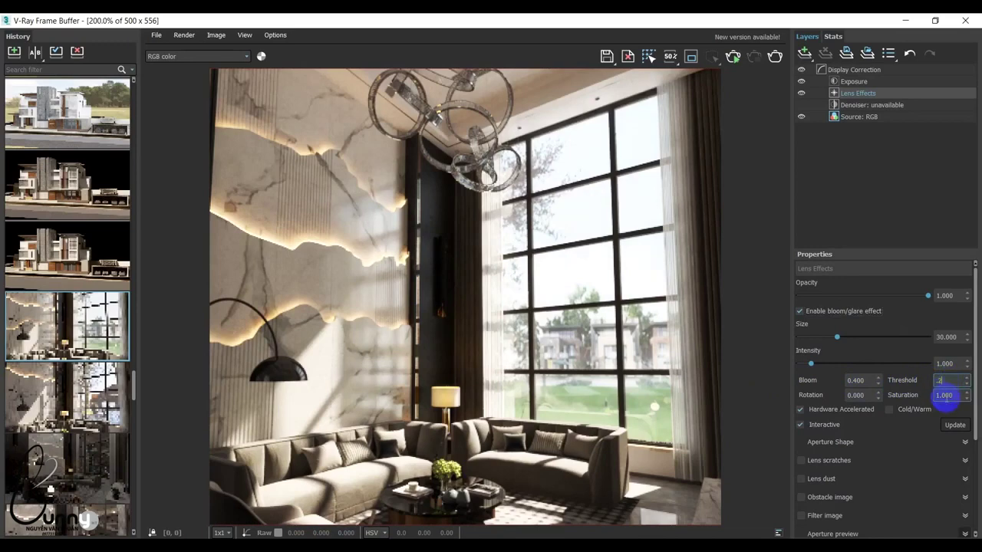
{"action": "key", "text": "Return"}
{"action": "scroll", "coordinate": [882, 421], "scroll_direction": "down", "scroll_amount": 4}
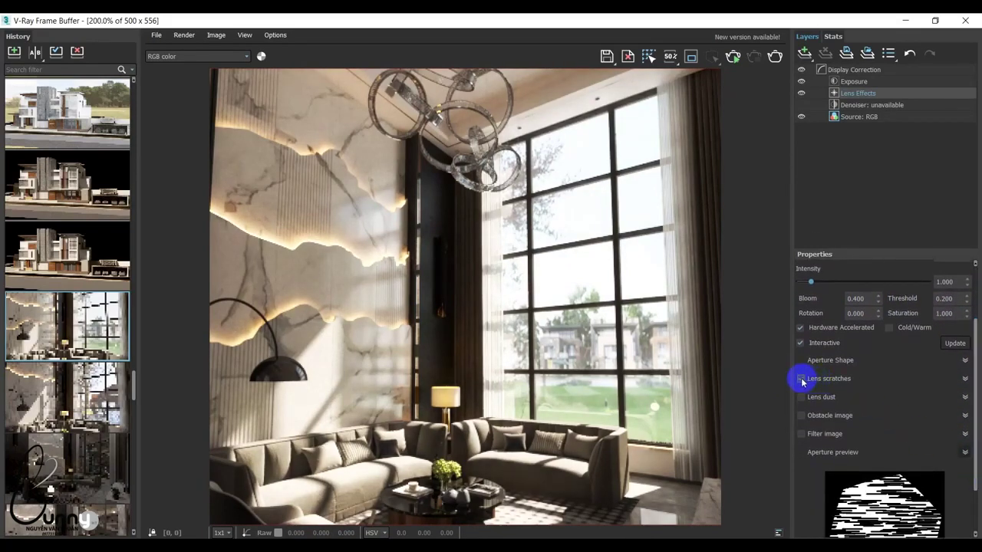
Step: Turn on lens scratches and raise glare Intensity from 1.000 to about 3.74
{"action": "left_click_drag", "start_coordinate": [909, 249], "coordinate": [910, 145]}
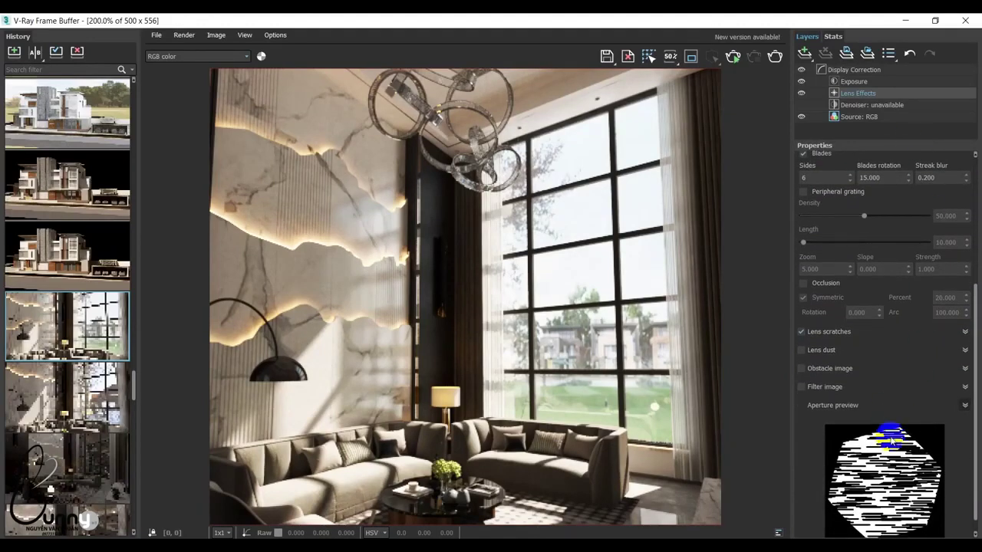
{"action": "double_click", "coordinate": [945, 223]}
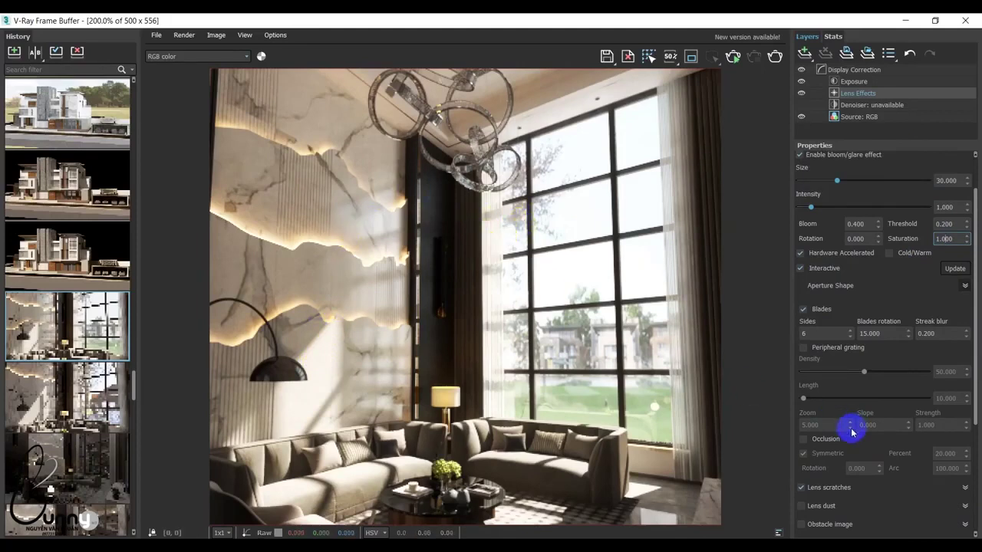
{"action": "left_click_drag", "start_coordinate": [972, 293], "coordinate": [964, 246]}
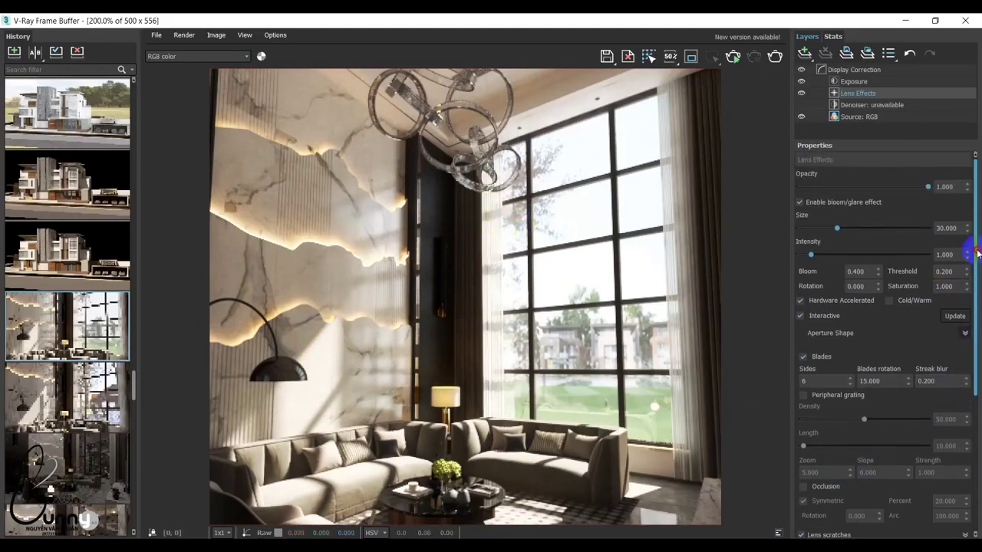
{"action": "mouse_move", "coordinate": [813, 255]}
{"action": "left_mouse_down"}
{"action": "mouse_move", "coordinate": [912, 255]}
{"action": "mouse_move", "coordinate": [846, 256]}
{"action": "left_mouse_up"}
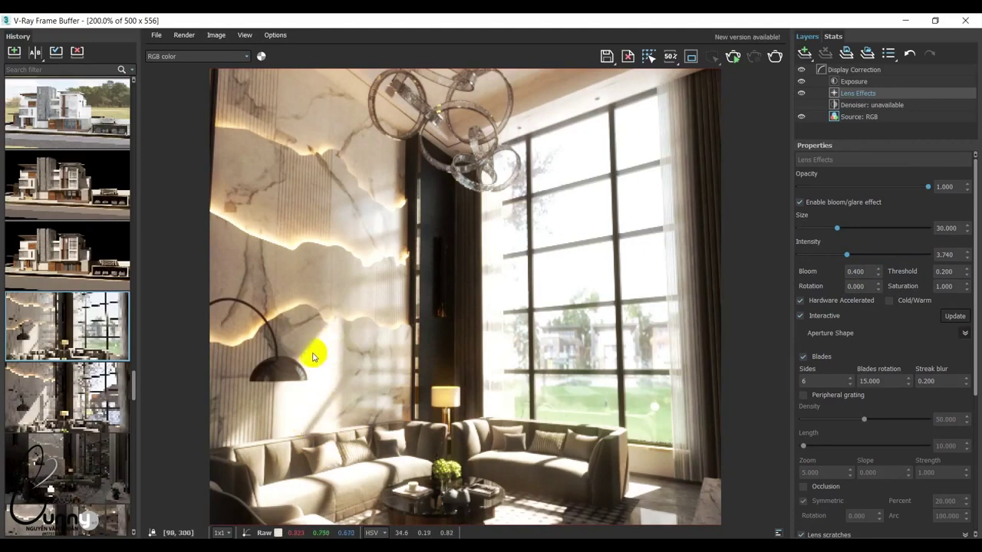
Step: Settle glare Intensity at 2.480 and Size at 29.921, and drop Bloom to 0.100
{"action": "left_click", "coordinate": [299, 386]}
{"action": "mouse_move", "coordinate": [846, 255]}
{"action": "left_mouse_down"}
{"action": "mouse_move", "coordinate": [831, 259]}
{"action": "mouse_move", "coordinate": [850, 267]}
{"action": "mouse_move", "coordinate": [831, 268]}
{"action": "left_mouse_up"}
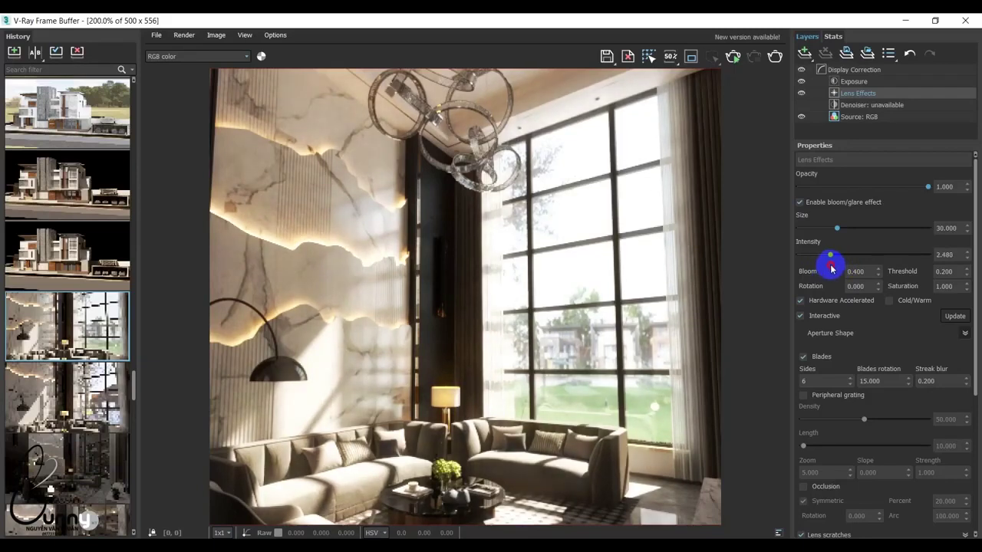
{"action": "left_click_drag", "start_coordinate": [837, 227], "coordinate": [814, 229]}
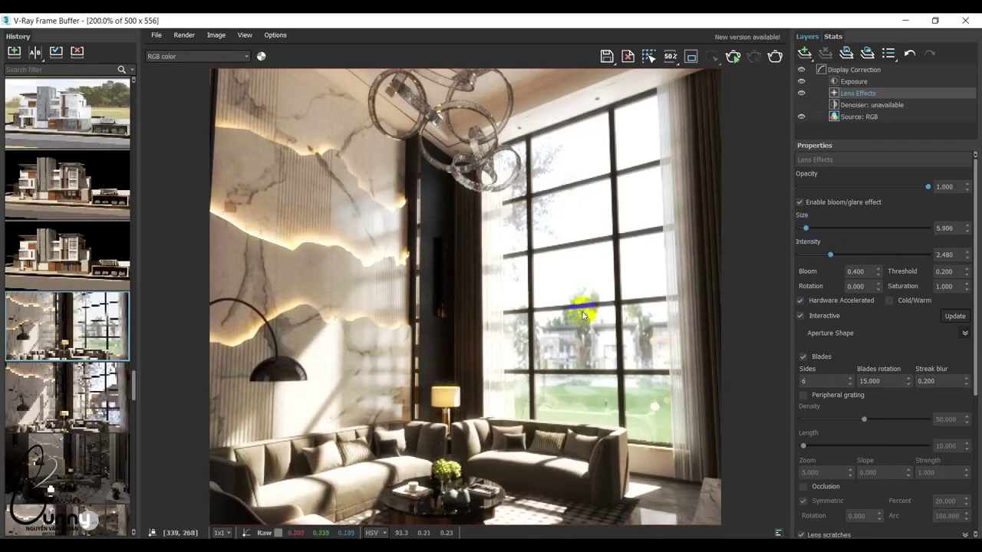
{"action": "mouse_move", "coordinate": [805, 228]}
{"action": "left_mouse_down"}
{"action": "mouse_move", "coordinate": [853, 231]}
{"action": "mouse_move", "coordinate": [815, 232]}
{"action": "mouse_move", "coordinate": [620, 340]}
{"action": "mouse_move", "coordinate": [438, 390]}
{"action": "mouse_move", "coordinate": [830, 253]}
{"action": "mouse_move", "coordinate": [808, 232]}
{"action": "mouse_move", "coordinate": [846, 231]}
{"action": "mouse_move", "coordinate": [838, 239]}
{"action": "mouse_move", "coordinate": [851, 225]}
{"action": "mouse_move", "coordinate": [825, 232]}
{"action": "mouse_move", "coordinate": [845, 234]}
{"action": "left_mouse_up"}
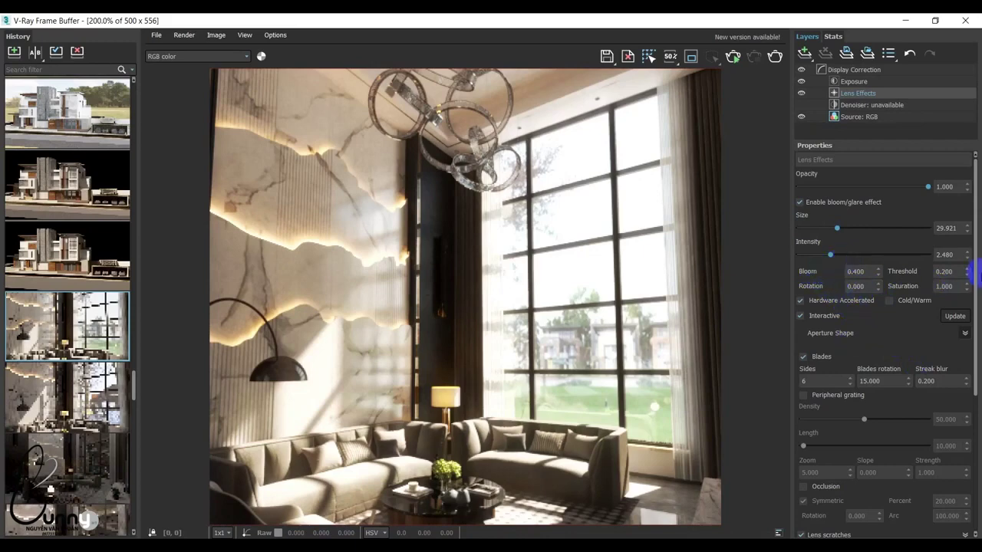
{"action": "left_click_drag", "start_coordinate": [976, 282], "coordinate": [971, 310]}
{"action": "type", "text": "0.100"}
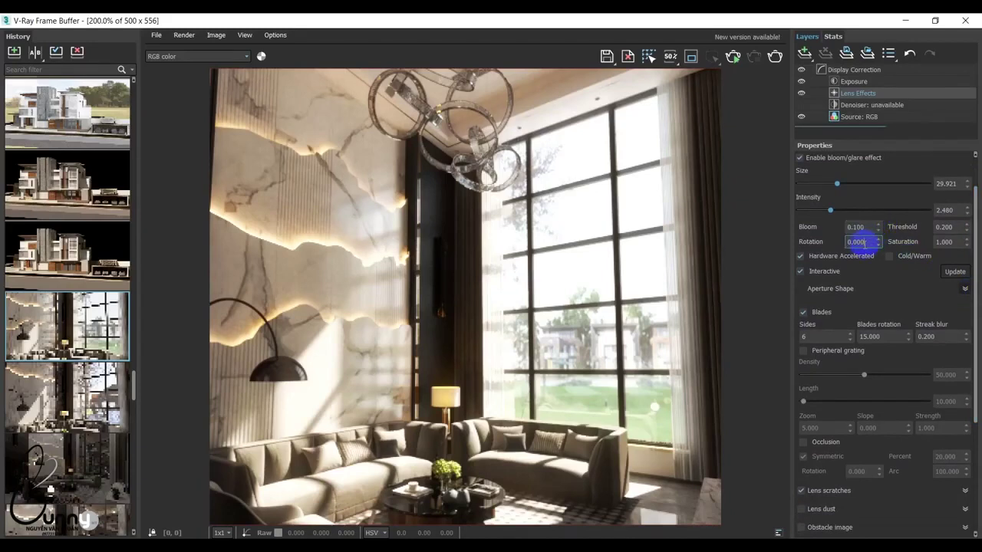
Step: Raise Bloom to 0.144, try lens dust, and leave only lens scratches enabled
{"action": "scroll", "coordinate": [864, 243], "scroll_direction": "down", "scroll_amount": 2}
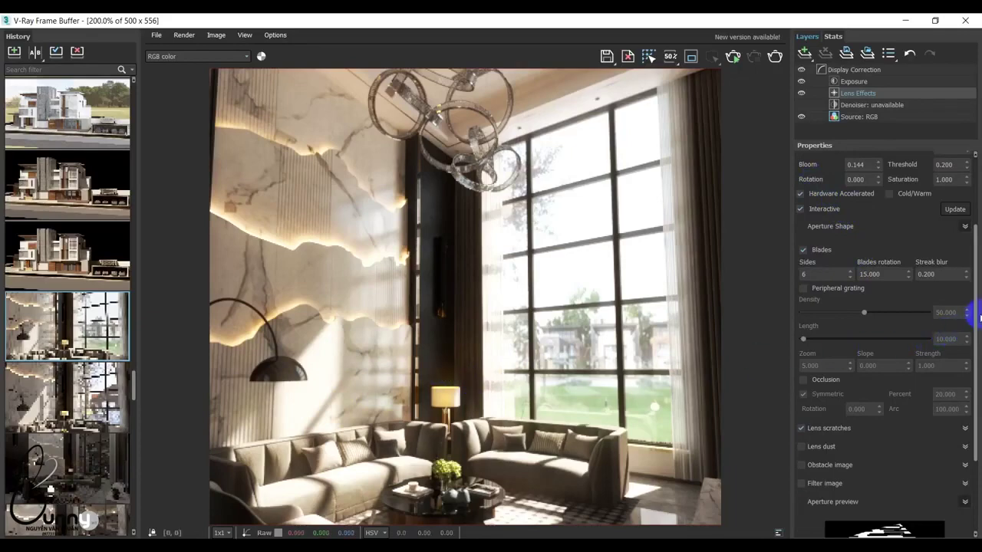
{"action": "left_click_drag", "start_coordinate": [975, 322], "coordinate": [976, 379]}
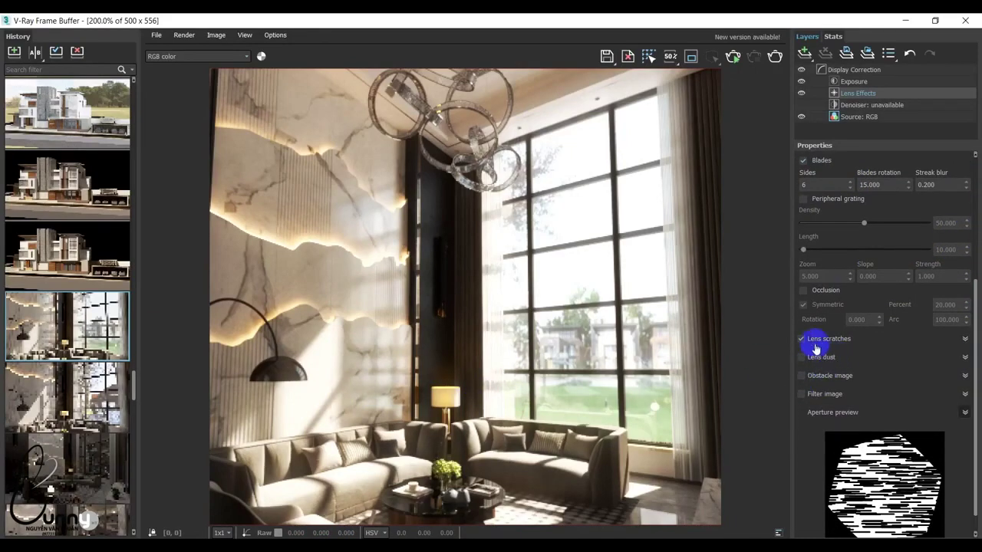
{"action": "left_click", "coordinate": [802, 340]}
{"action": "left_click", "coordinate": [802, 358]}
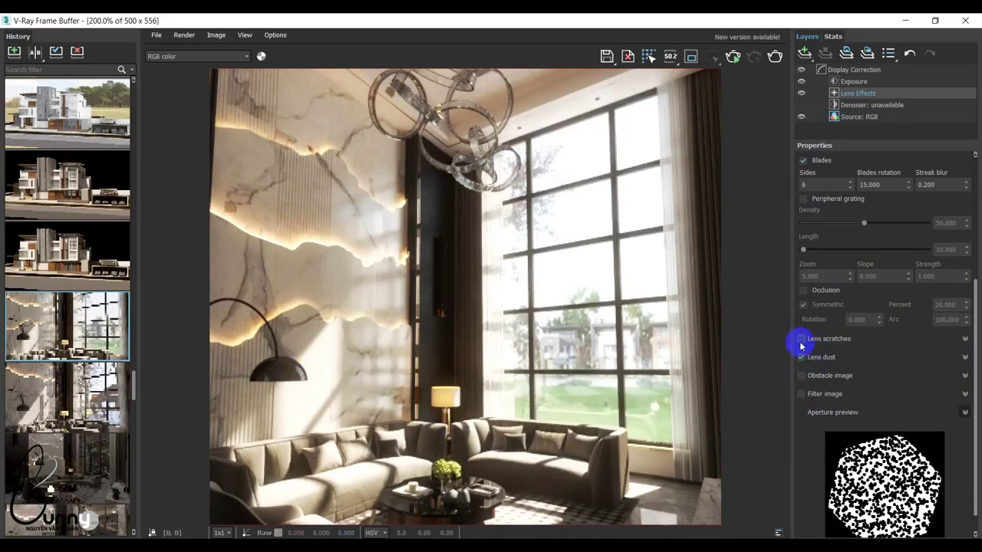
{"action": "left_click", "coordinate": [800, 339]}
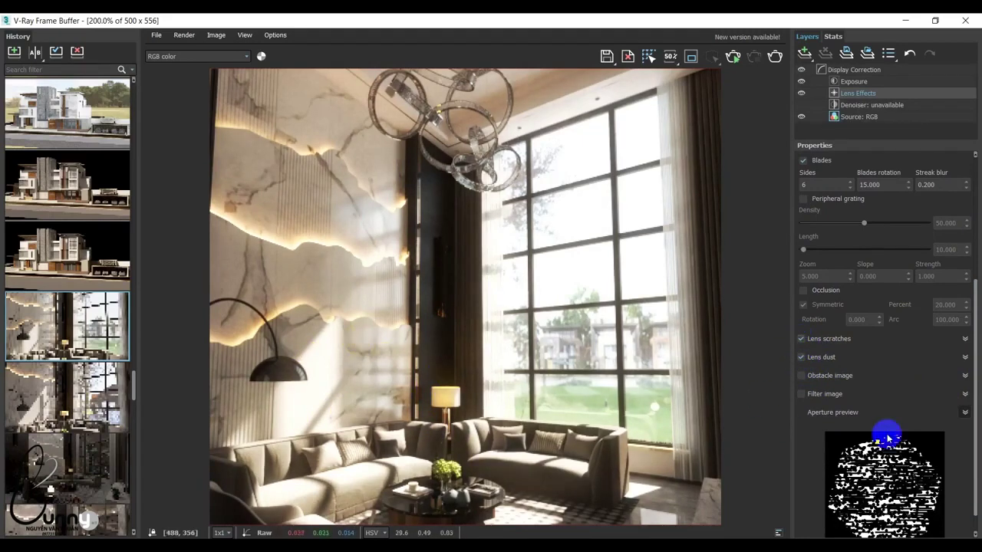
{"action": "left_click", "coordinate": [801, 358]}
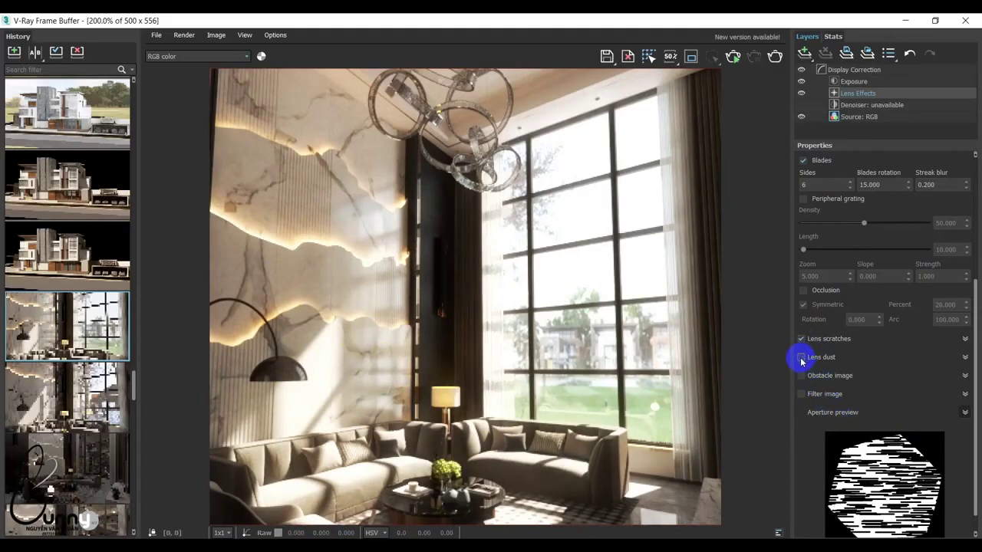
{"action": "left_click_drag", "start_coordinate": [976, 306], "coordinate": [976, 245]}
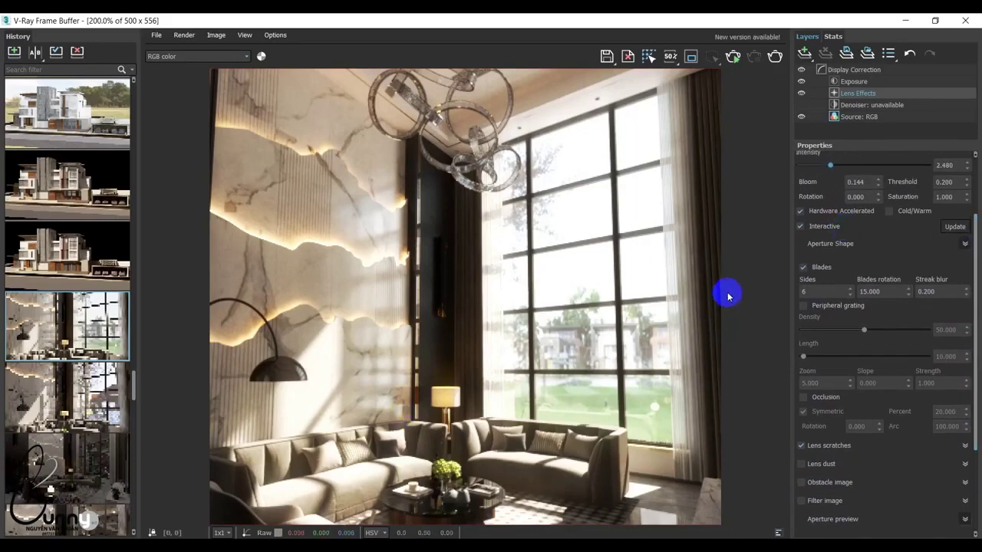
{"action": "left_click", "coordinate": [673, 394]}
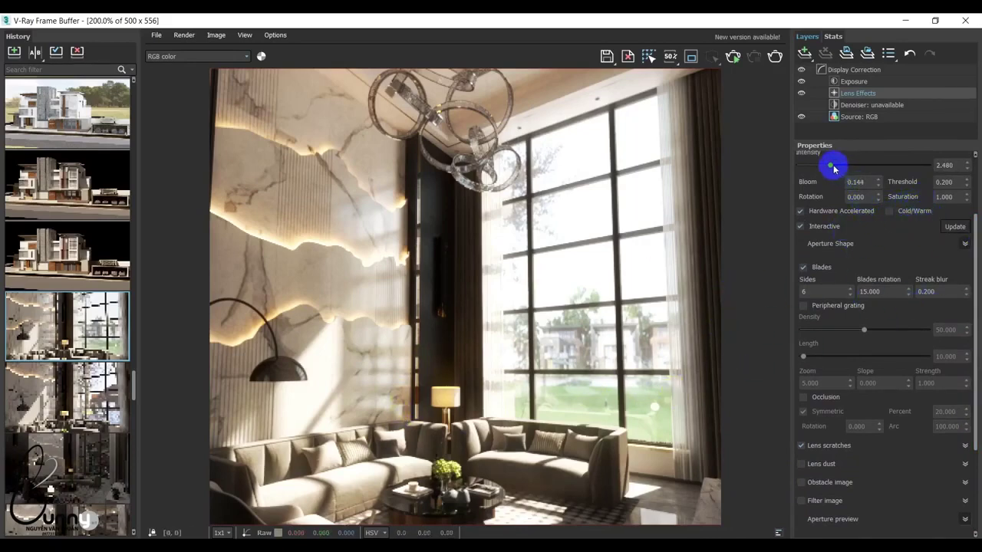
{"action": "double_click", "coordinate": [856, 196]}
{"action": "type", "text": "22"}
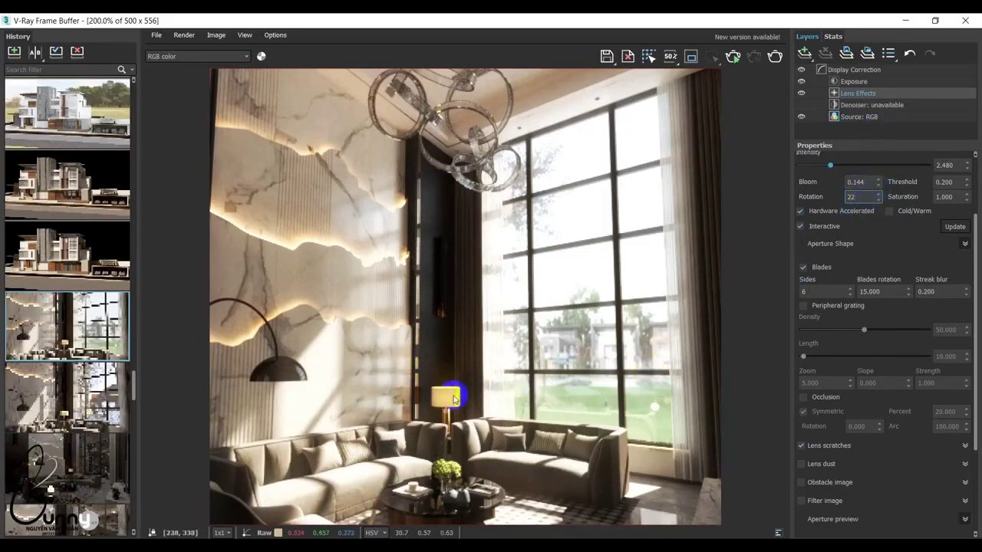
{"action": "key", "text": "Return"}
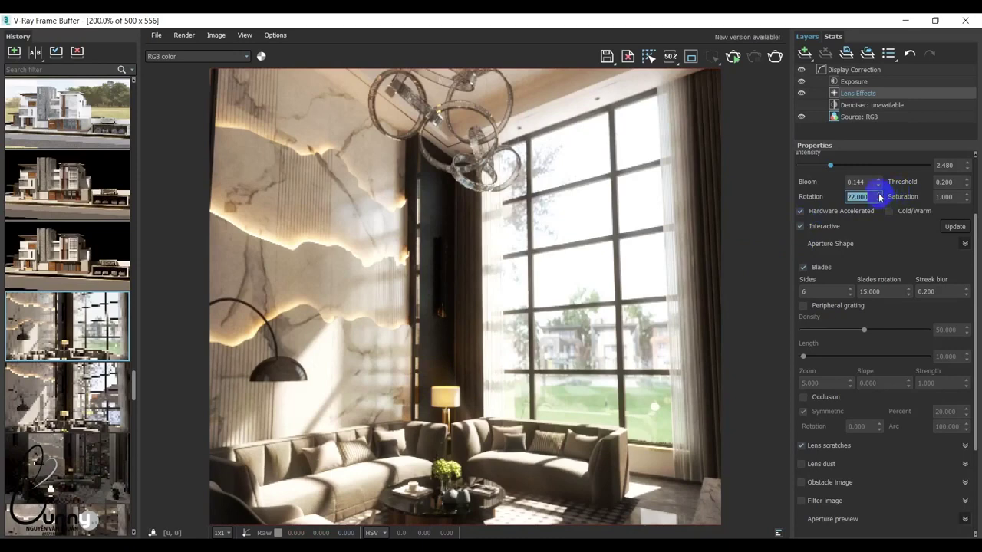
{"action": "left_click_drag", "start_coordinate": [878, 197], "coordinate": [885, 163]}
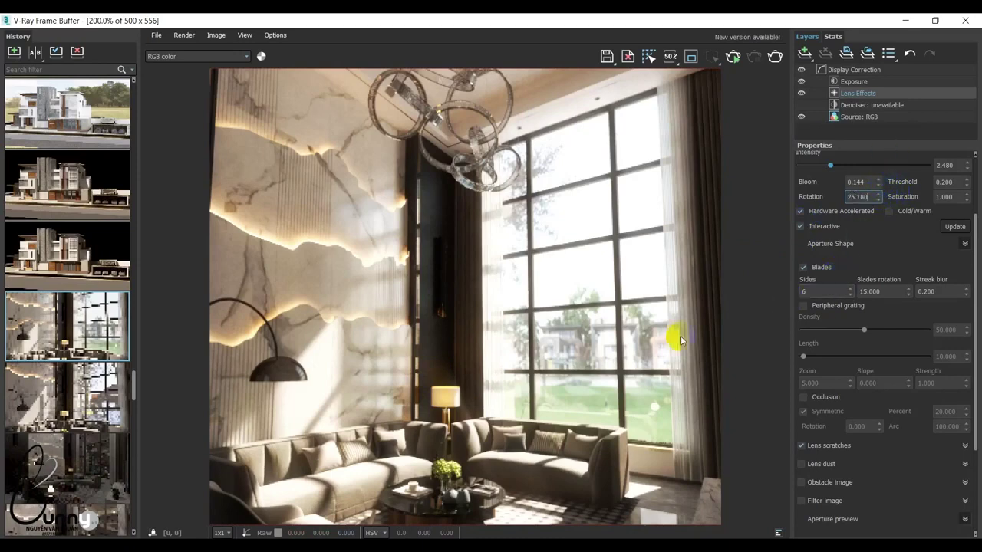
{"action": "double_click", "coordinate": [858, 197]}
{"action": "type", "text": "0.000"}
{"action": "left_click", "coordinate": [857, 182]}
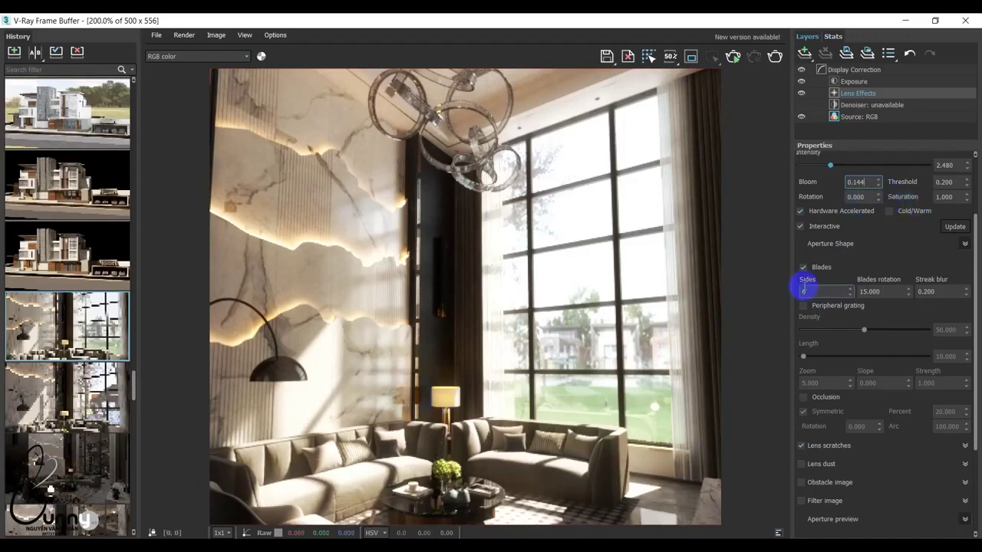
Step: Preview the glare at zero saturation, then keep Saturation at 2.000
{"action": "left_click", "coordinate": [953, 196]}
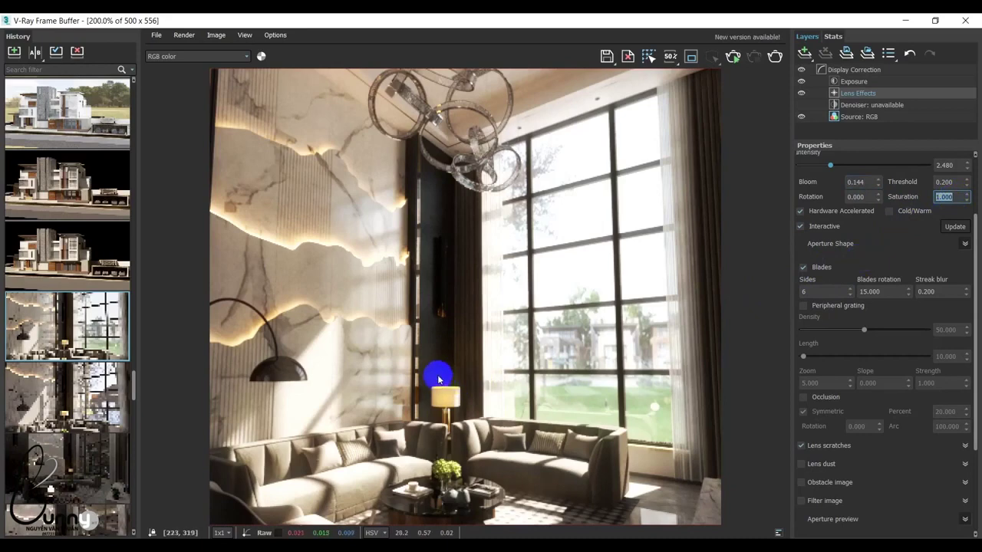
{"action": "left_click_drag", "start_coordinate": [968, 230], "coordinate": [977, 253]}
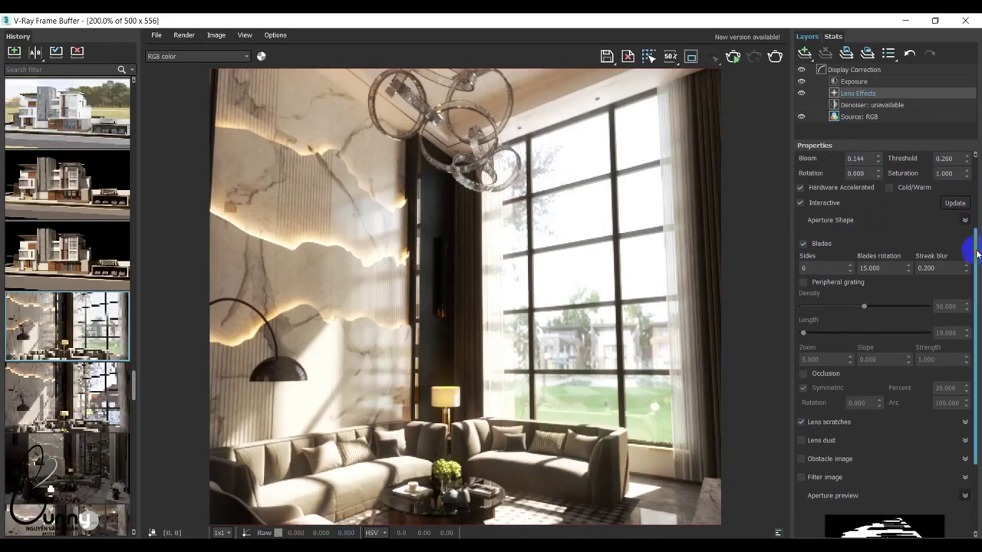
{"action": "left_click_drag", "start_coordinate": [559, 302], "coordinate": [570, 171]}
{"action": "type", "text": "2.00"}
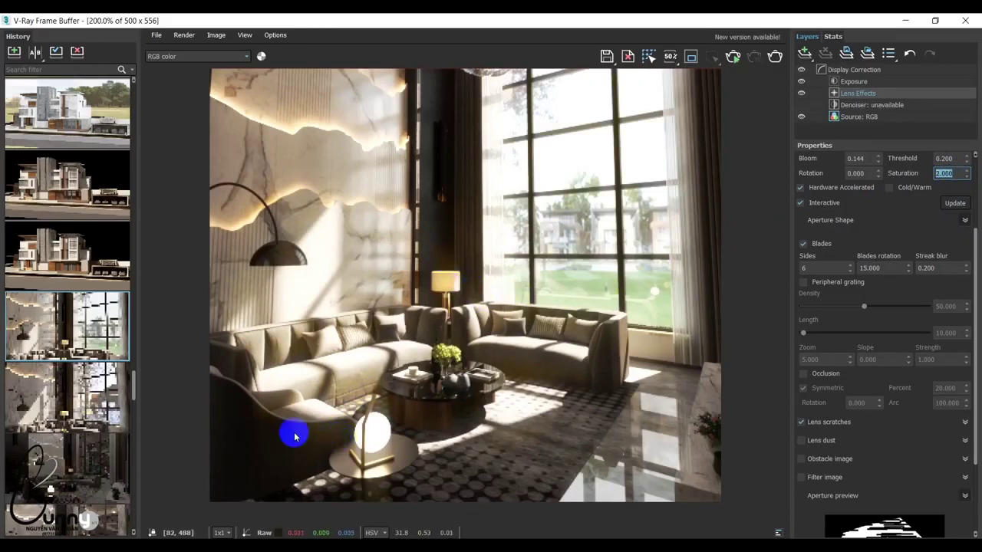
{"action": "type", "text": "0"}
{"action": "key", "text": "Return"}
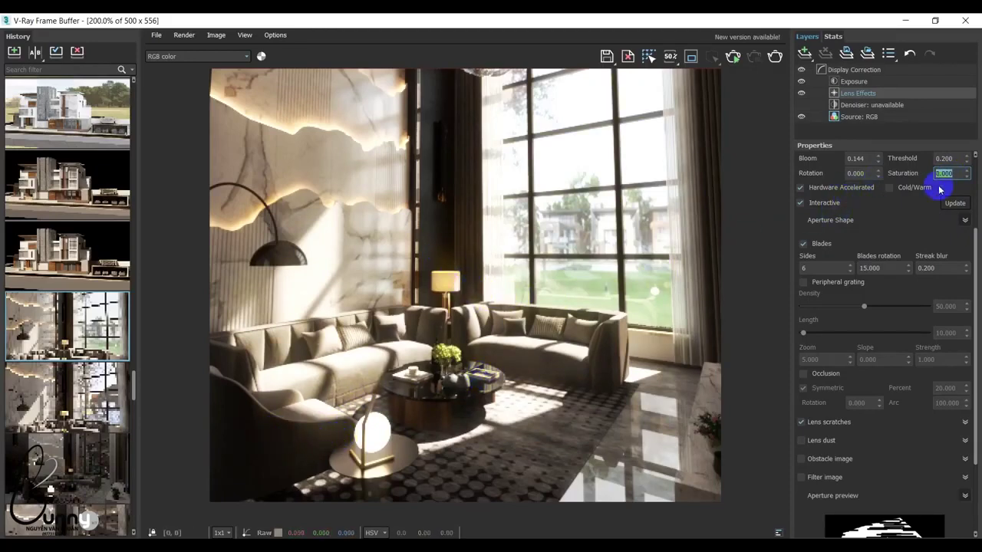
{"action": "type", "text": "2.000"}
{"action": "key", "text": "Return"}
Step: Test zero saturation again, restore 2.000, and switch off the cold/warm tint
{"action": "scroll", "coordinate": [899, 289], "scroll_direction": "up", "scroll_amount": 2}
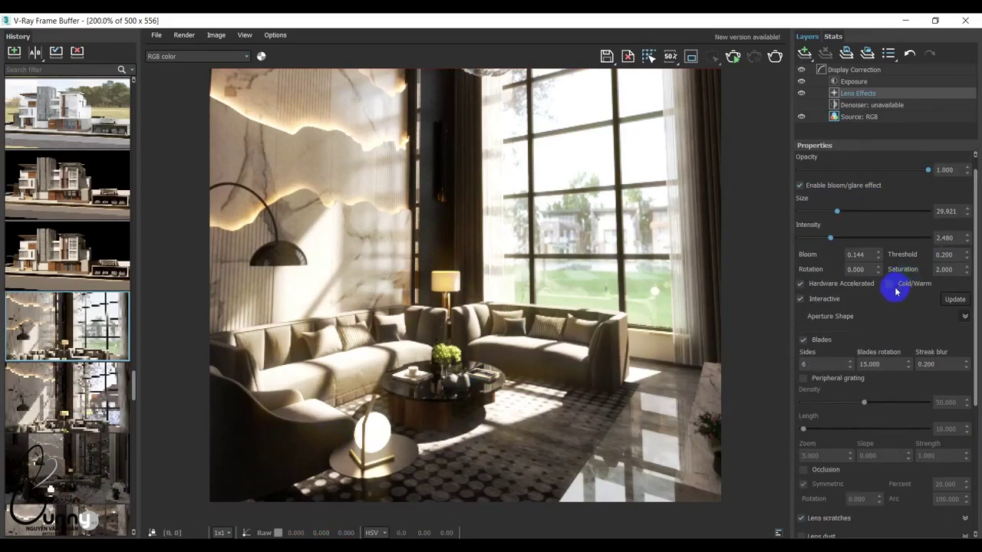
{"action": "double_click", "coordinate": [948, 270]}
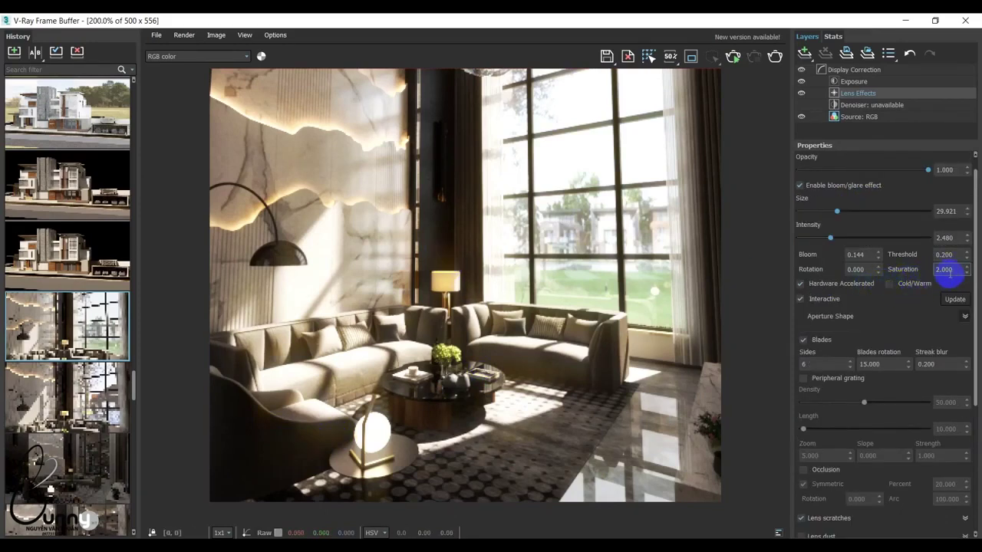
{"action": "type", "text": "0"}
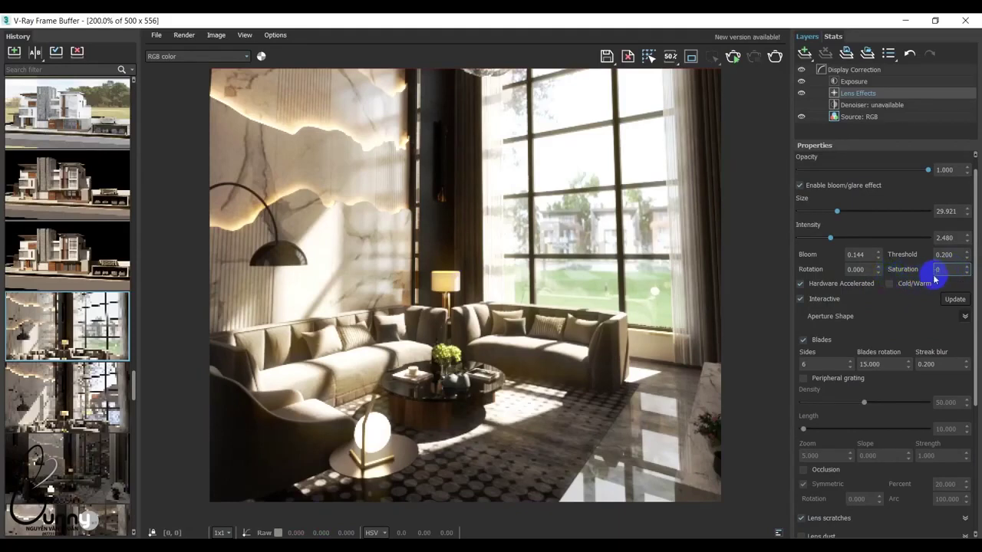
{"action": "key", "text": "Return"}
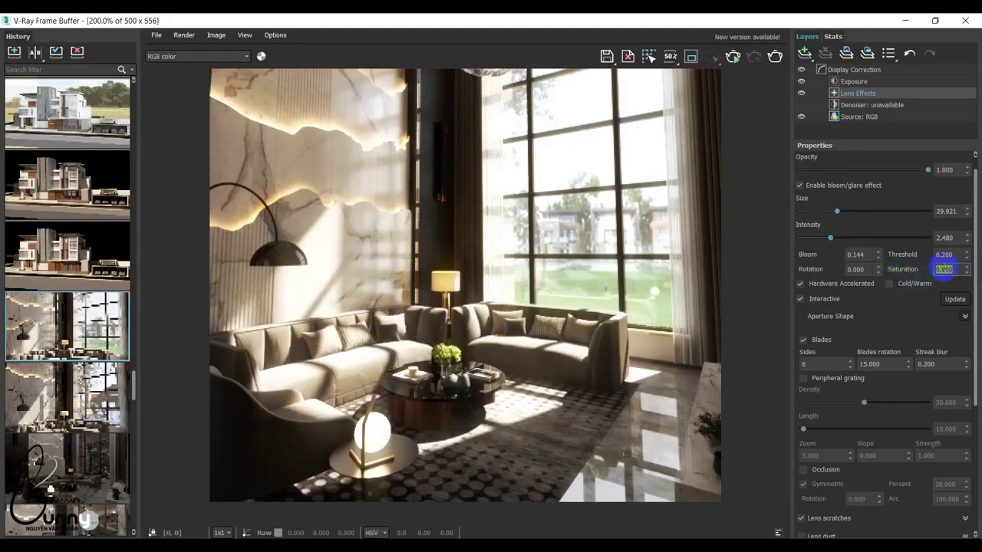
{"action": "type", "text": "2.000"}
{"action": "key", "text": "Return"}
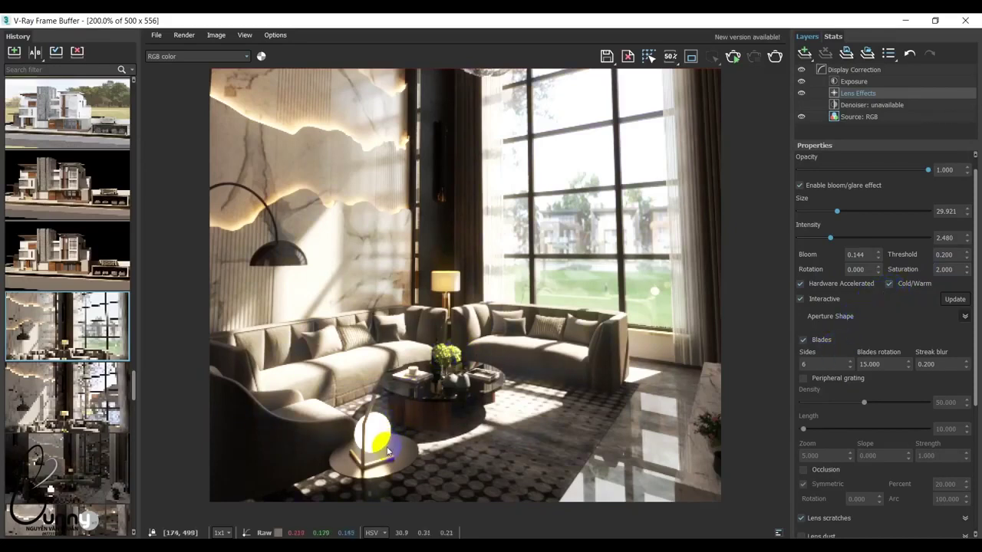
{"action": "left_click", "coordinate": [890, 284]}
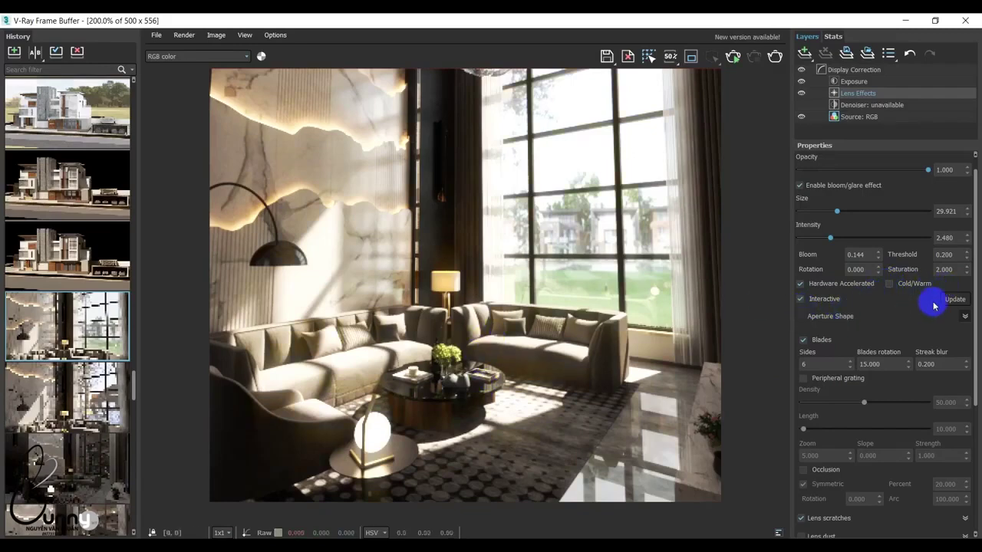
Step: Expand the lens scratches settings and lower the glare Threshold to 0.100
{"action": "scroll", "coordinate": [519, 333], "scroll_direction": "down", "scroll_amount": 2}
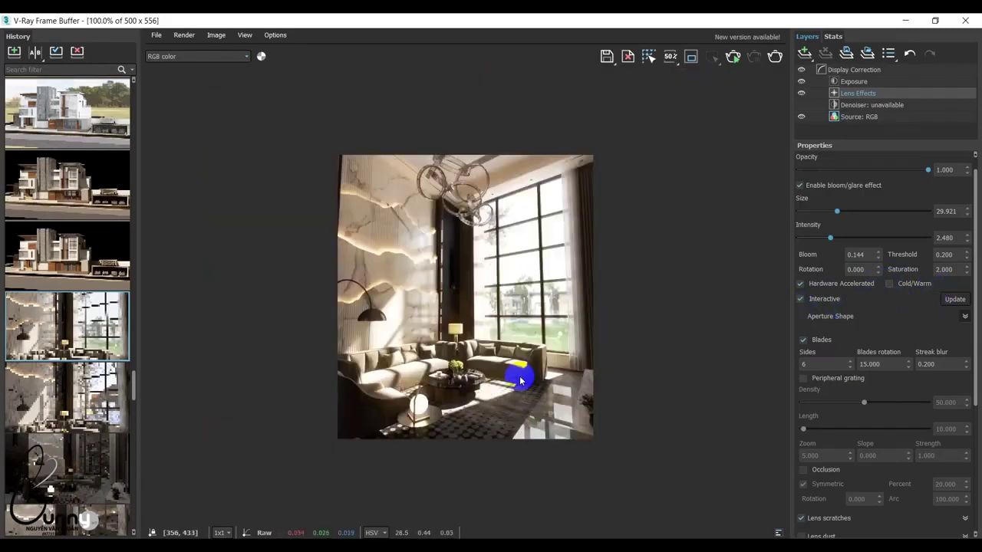
{"action": "scroll", "coordinate": [517, 351], "scroll_direction": "up", "scroll_amount": 2}
{"action": "scroll", "coordinate": [517, 351], "scroll_direction": "down", "scroll_amount": 2}
{"action": "scroll", "coordinate": [517, 351], "scroll_direction": "up", "scroll_amount": 2}
{"action": "scroll", "coordinate": [829, 345], "scroll_direction": "down", "scroll_amount": 3}
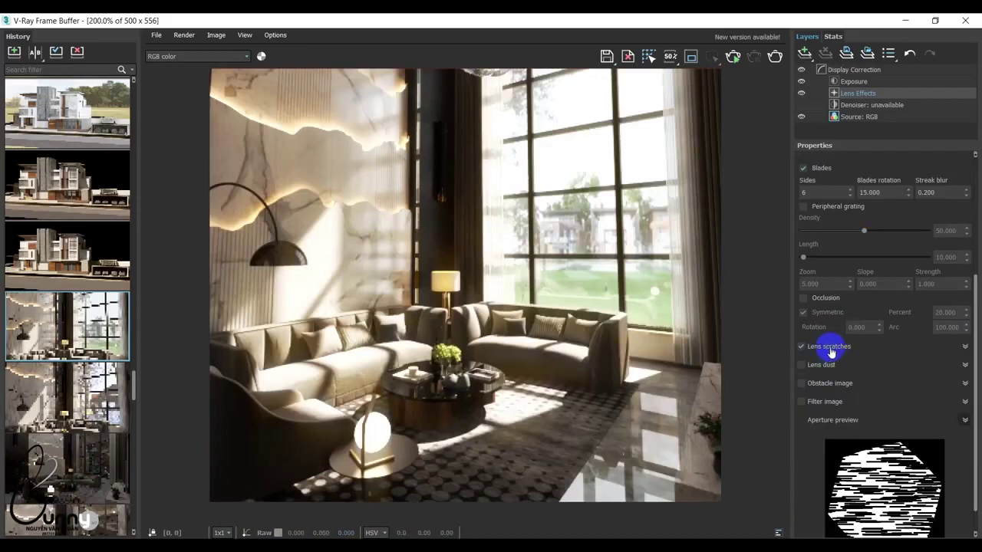
{"action": "left_click", "coordinate": [965, 347]}
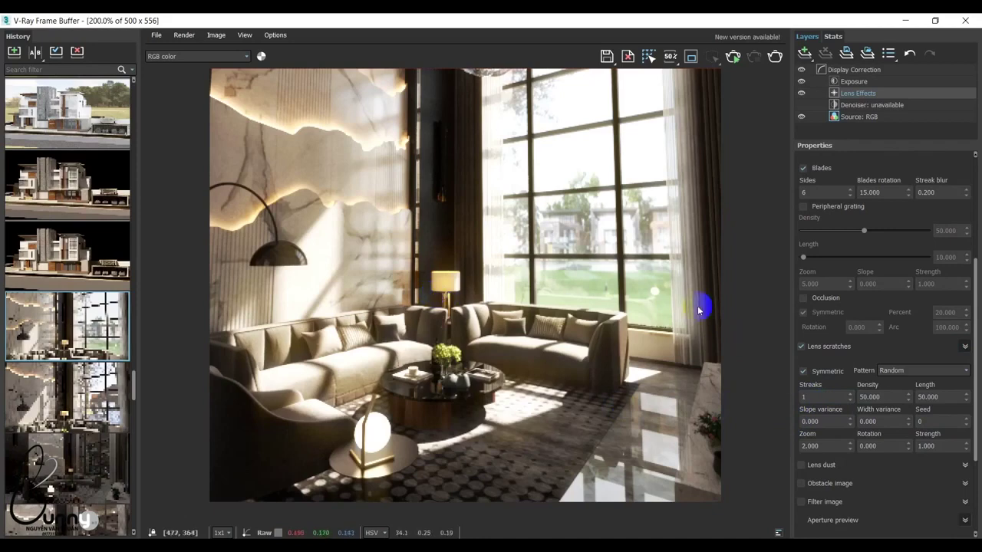
{"action": "left_click_drag", "start_coordinate": [971, 279], "coordinate": [971, 225]}
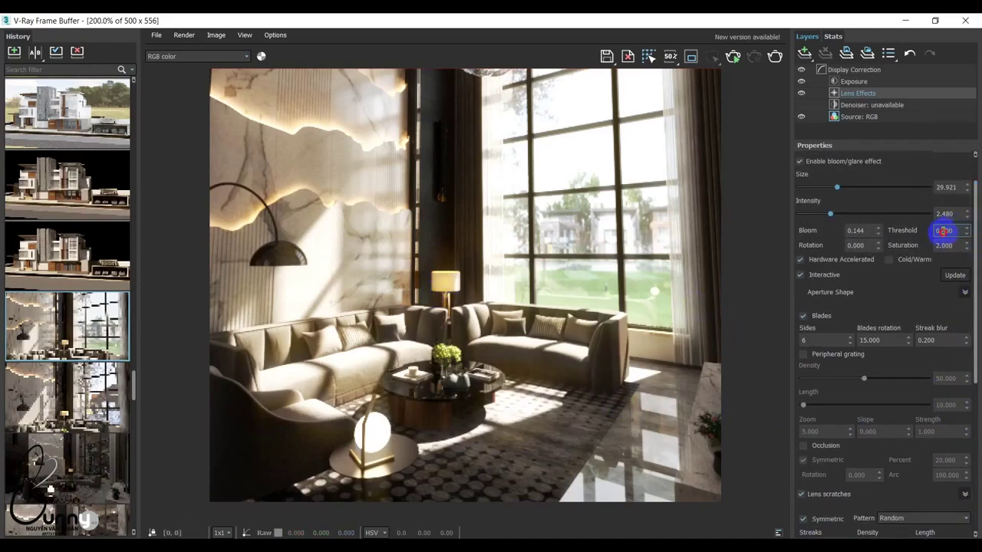
{"action": "type", "text": "0.1"}
{"action": "key", "text": "Return"}
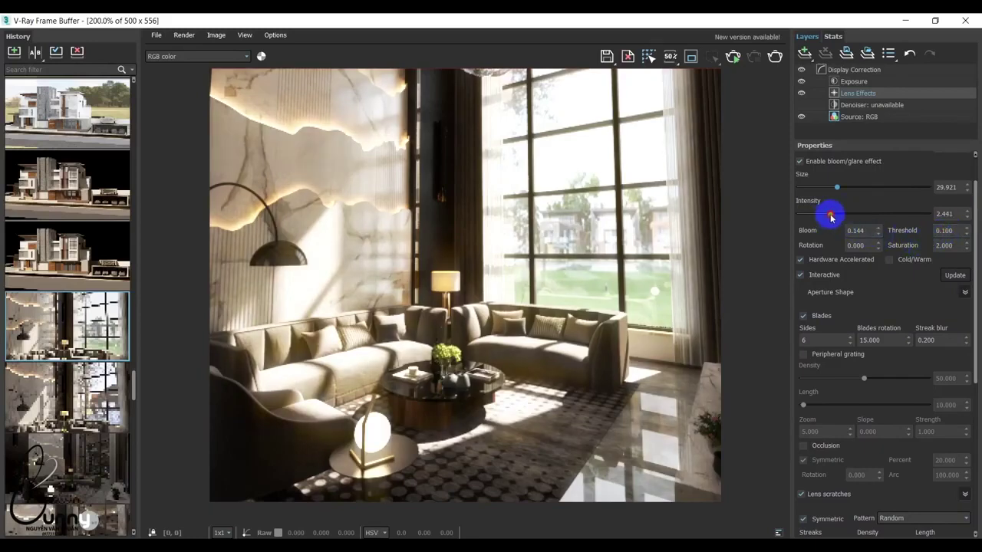
Step: Raise glare Intensity to 3.150 and Bloom to 0.244
{"action": "left_click_drag", "start_coordinate": [830, 214], "coordinate": [839, 215]}
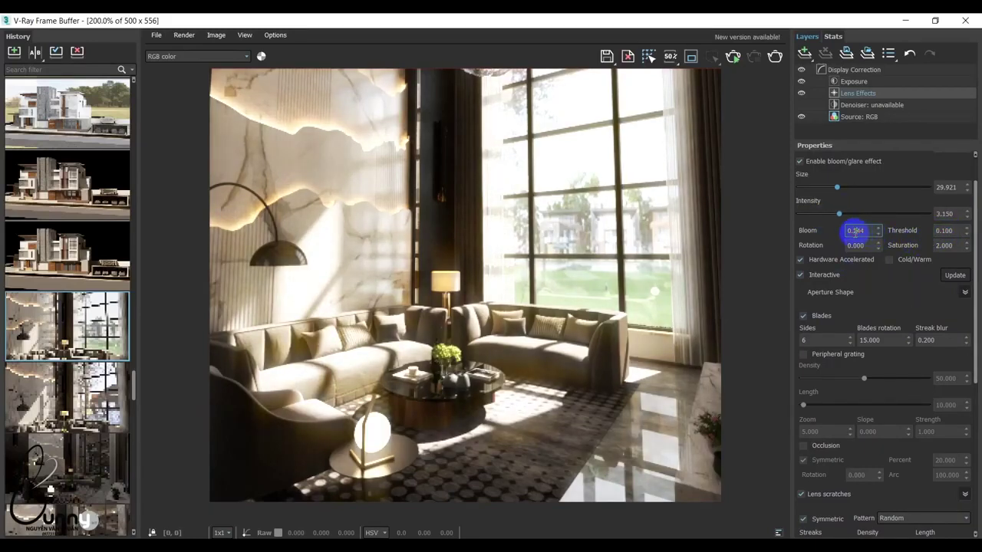
{"action": "left_click", "coordinate": [859, 244]}
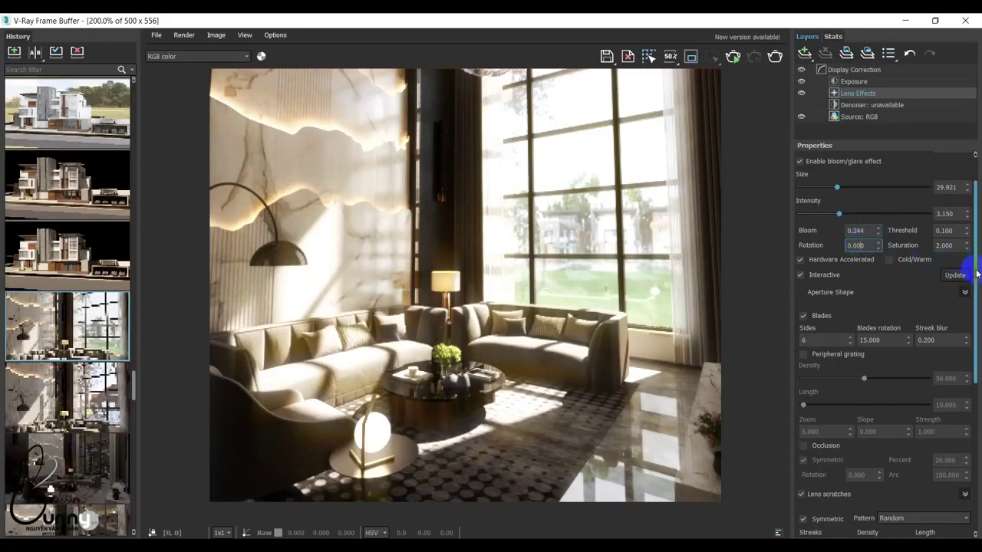
{"action": "left_click_drag", "start_coordinate": [971, 272], "coordinate": [967, 391]}
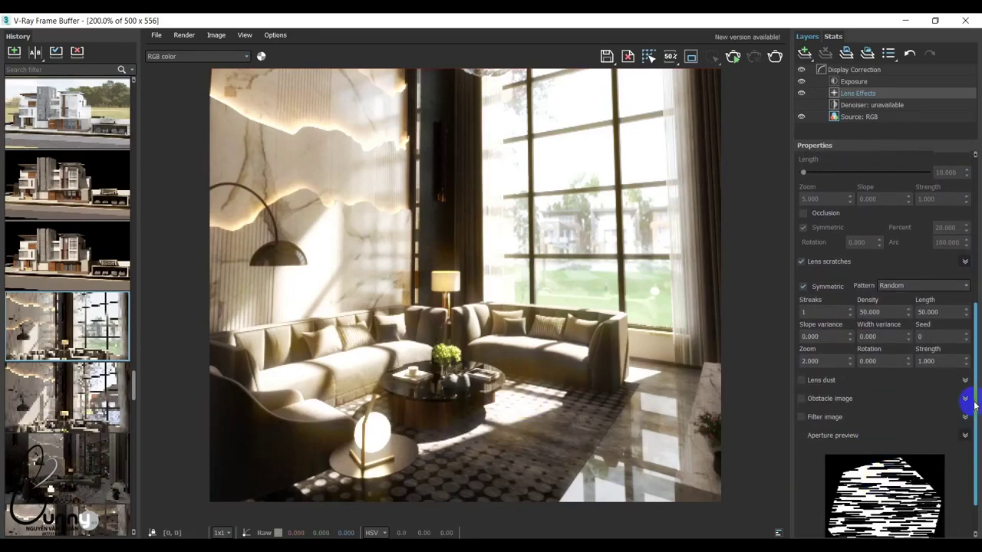
{"action": "left_click_drag", "start_coordinate": [974, 405], "coordinate": [971, 449]}
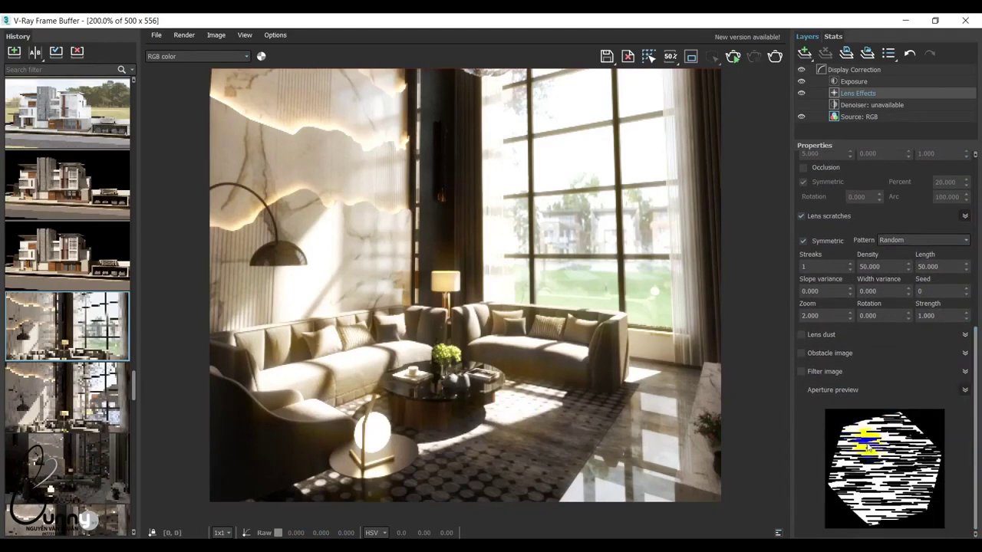
{"action": "left_click", "coordinate": [813, 284]}
{"action": "double_click", "coordinate": [804, 267]}
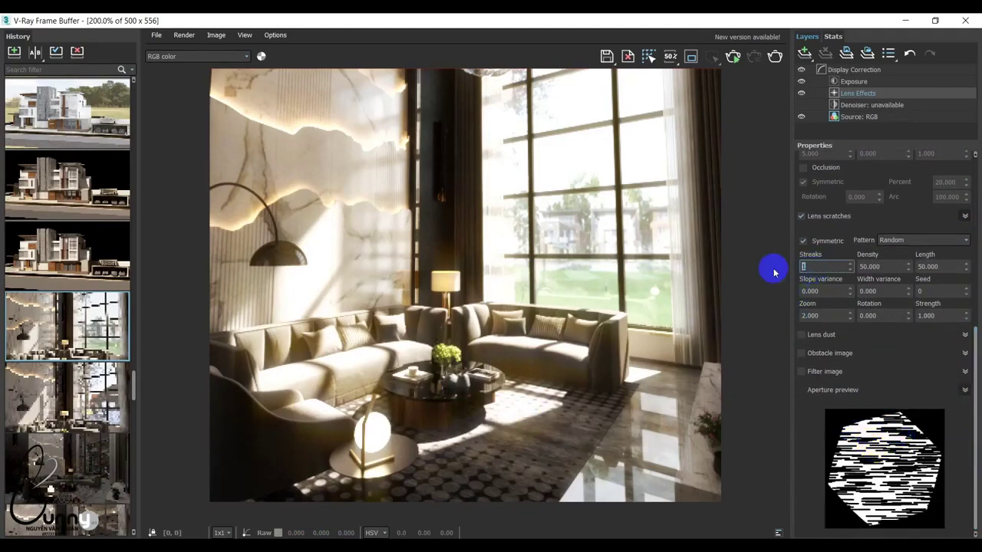
{"action": "type", "text": "2"}
{"action": "left_click", "coordinate": [876, 266]}
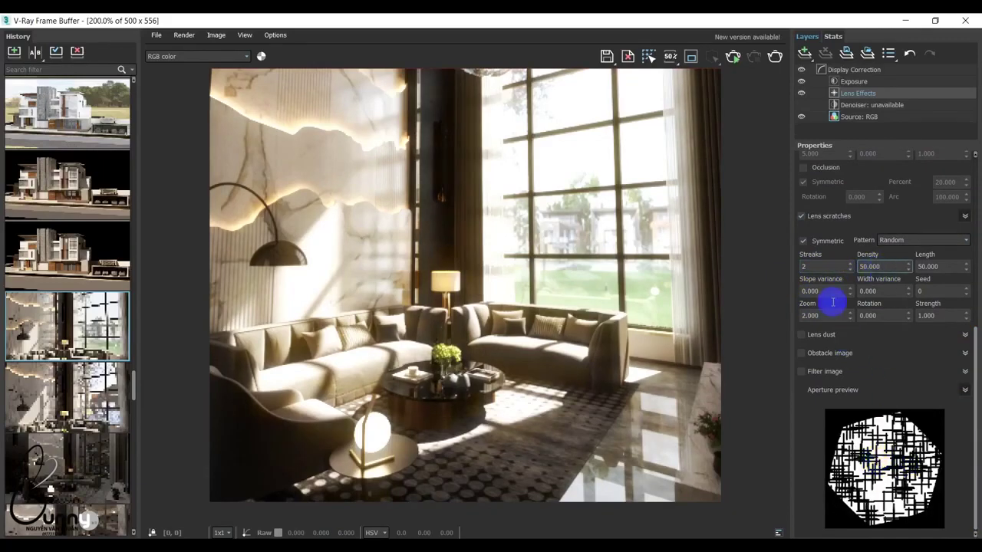
{"action": "double_click", "coordinate": [806, 267]}
{"action": "type", "text": "4"}
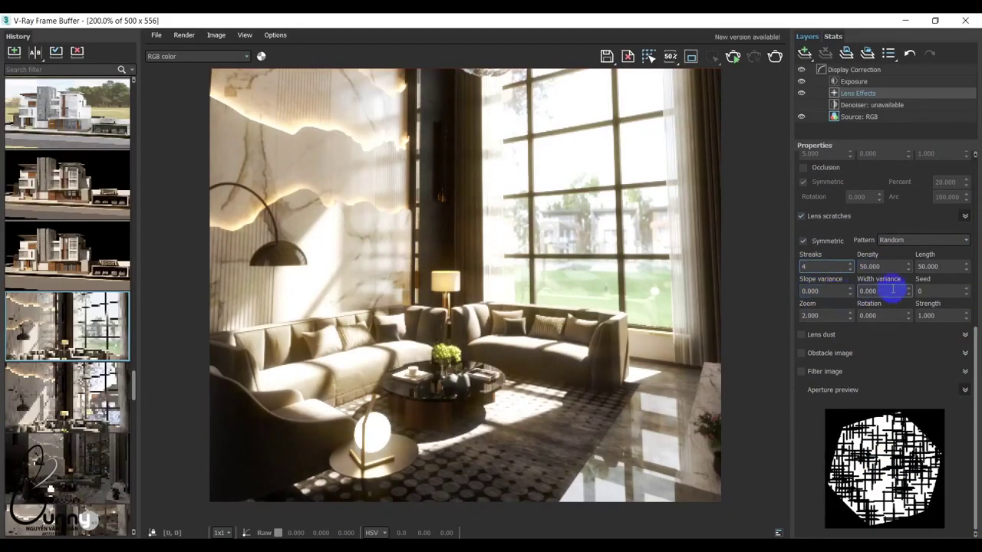
{"action": "left_click", "coordinate": [882, 267]}
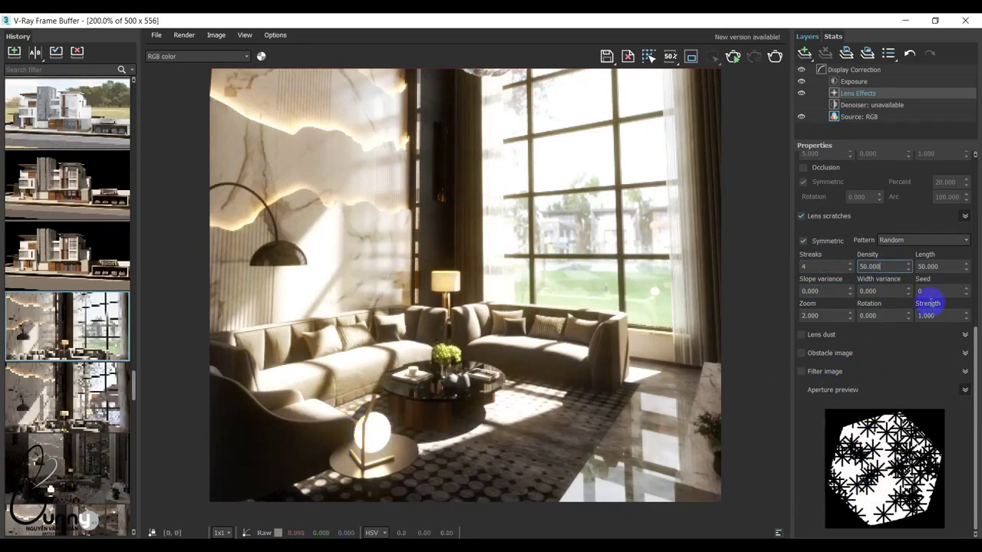
{"action": "double_click", "coordinate": [820, 269]}
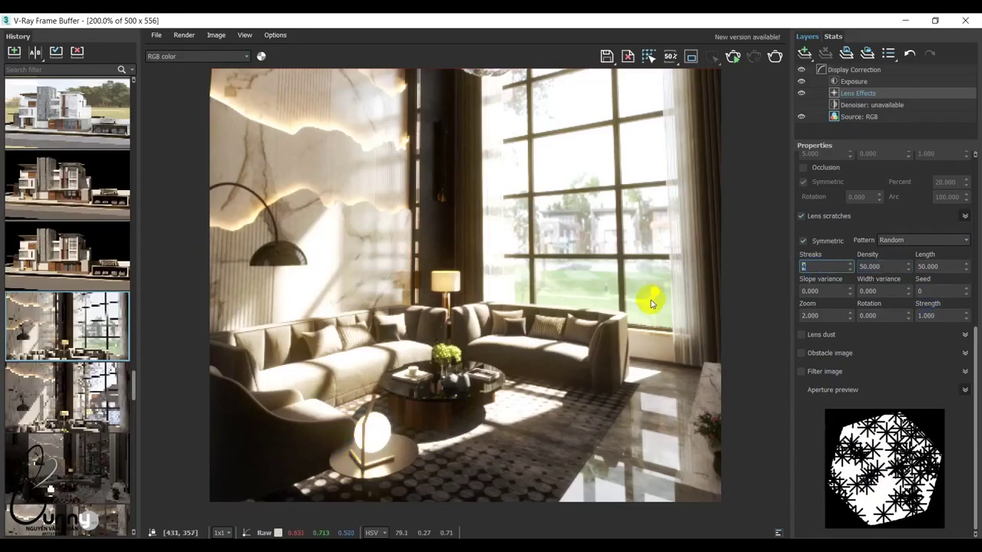
{"action": "type", "text": "1"}
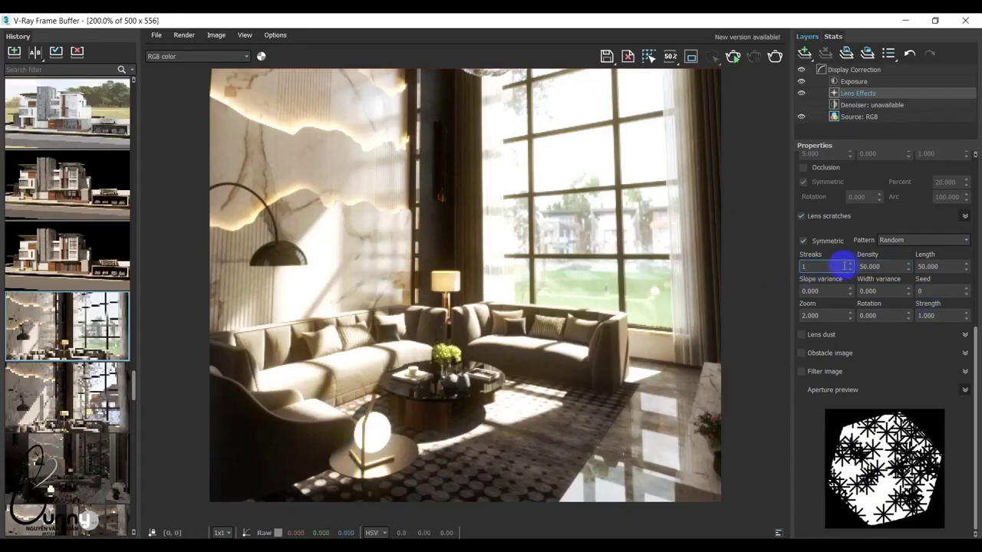
{"action": "double_click", "coordinate": [867, 264]}
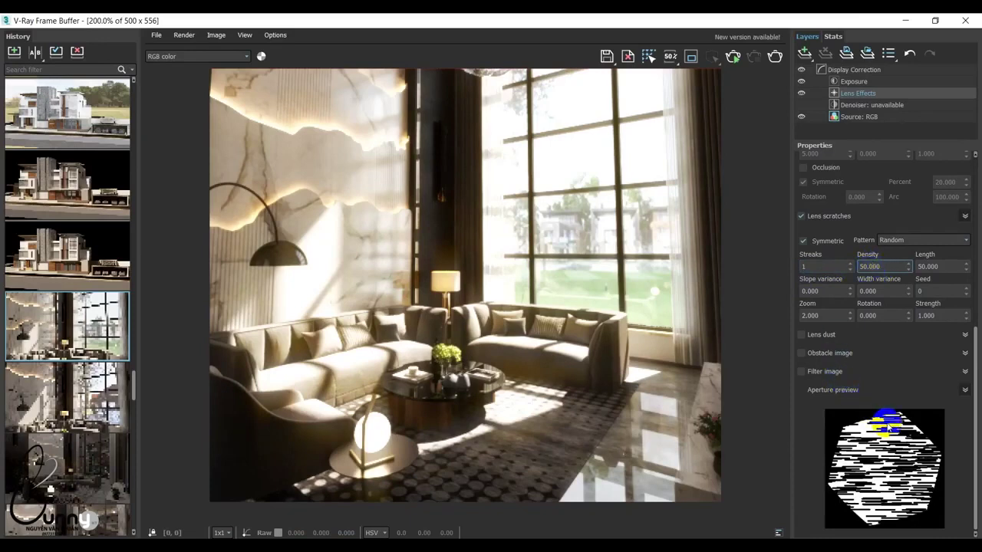
Step: Try a scratch Density of 70, then settle Density and Length both at 50
{"action": "double_click", "coordinate": [870, 266]}
{"action": "type", "text": "20"}
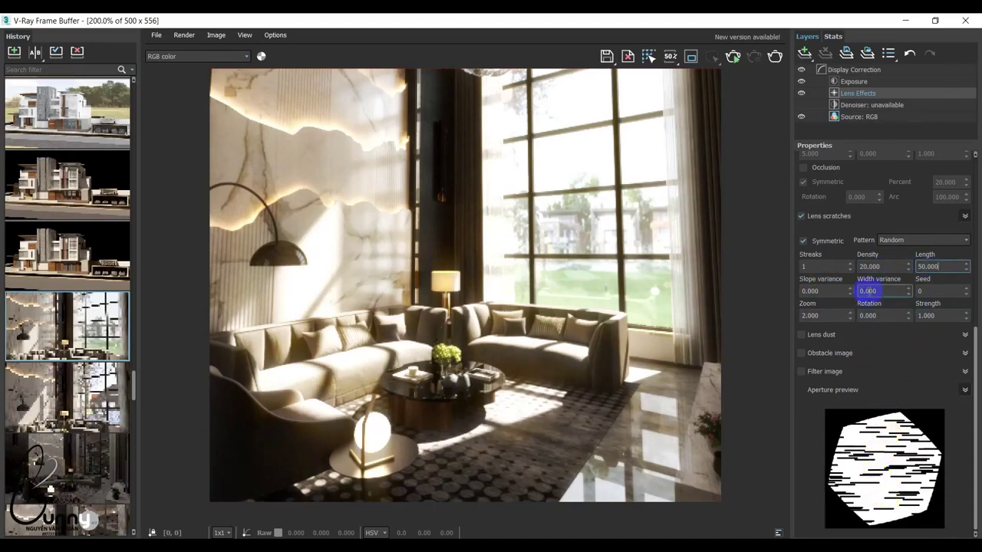
{"action": "left_click", "coordinate": [881, 266]}
{"action": "type", "text": "50.000"}
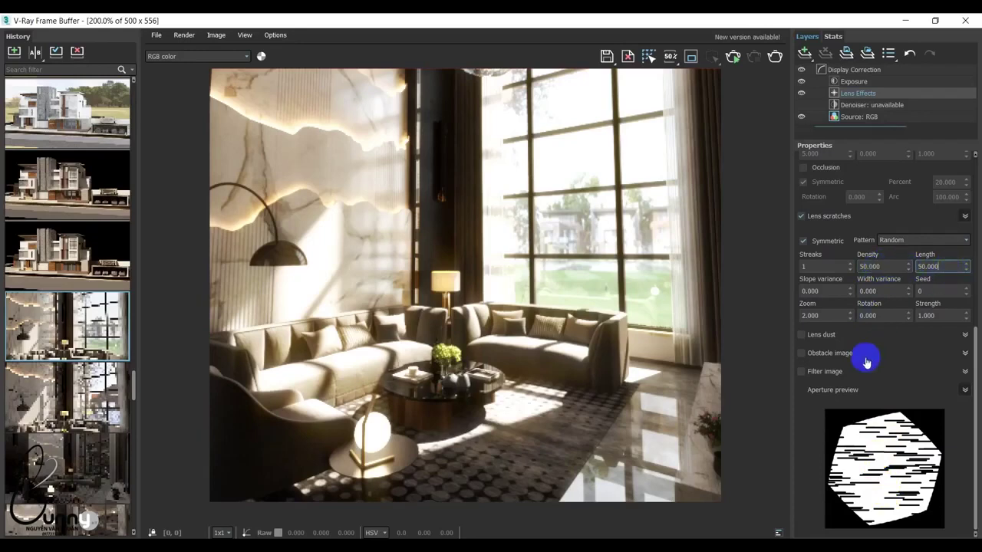
{"action": "key", "text": "Return"}
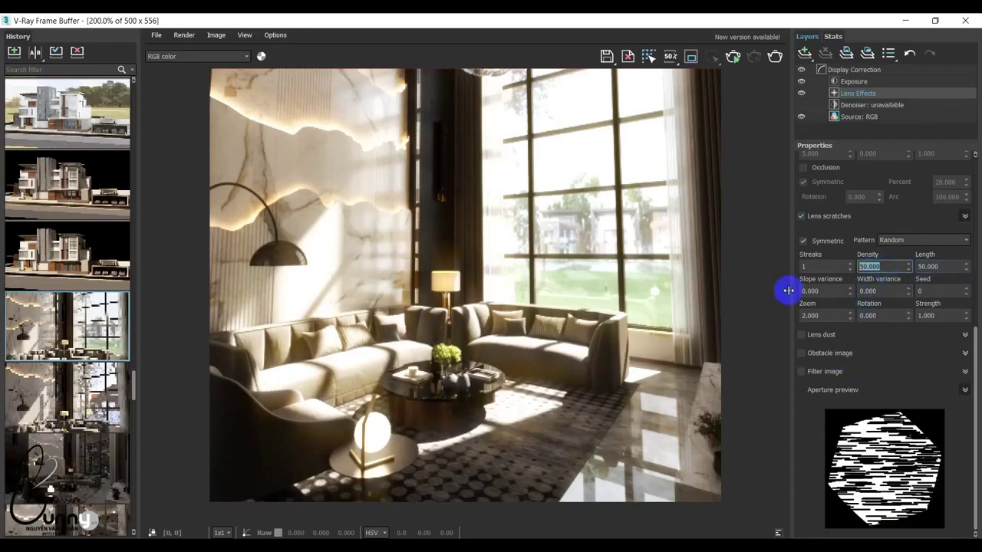
{"action": "type", "text": "70"}
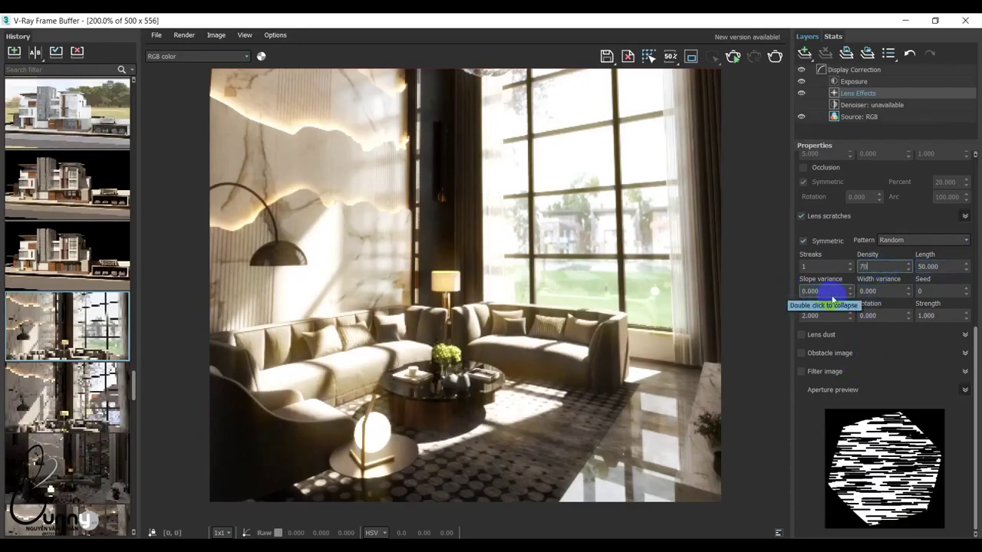
{"action": "left_click", "coordinate": [940, 266]}
{"action": "key", "text": "Return"}
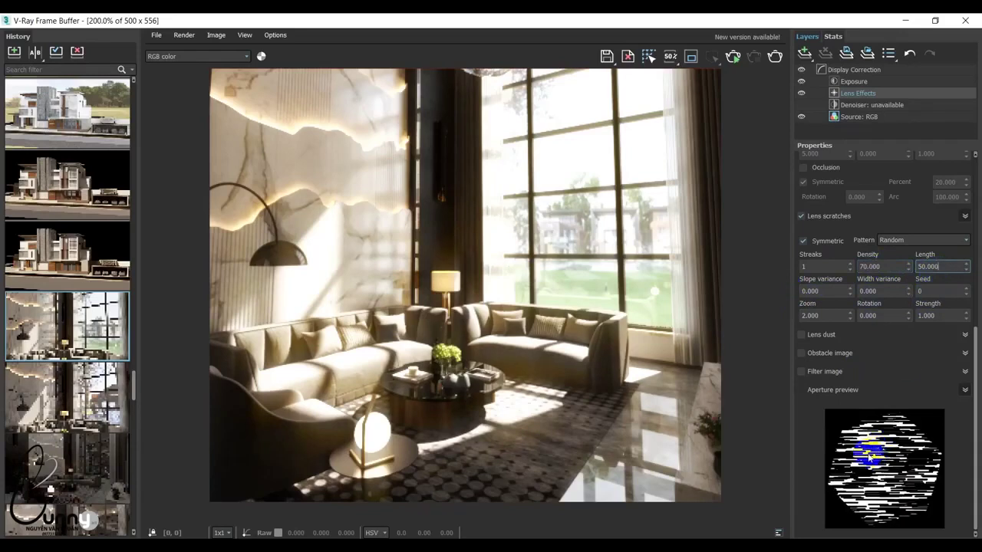
{"action": "left_click", "coordinate": [875, 266]}
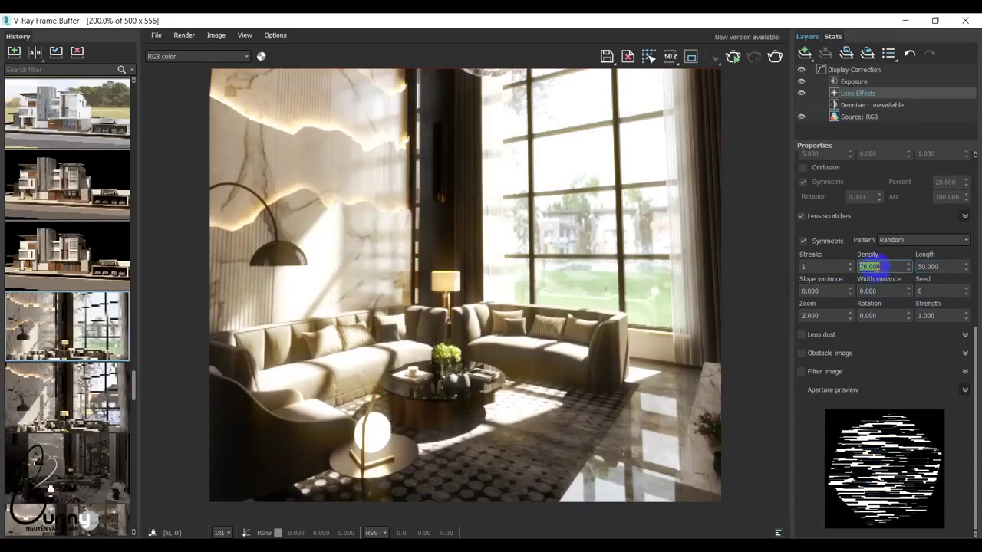
{"action": "type", "text": "50"}
{"action": "key", "text": "Tab"}
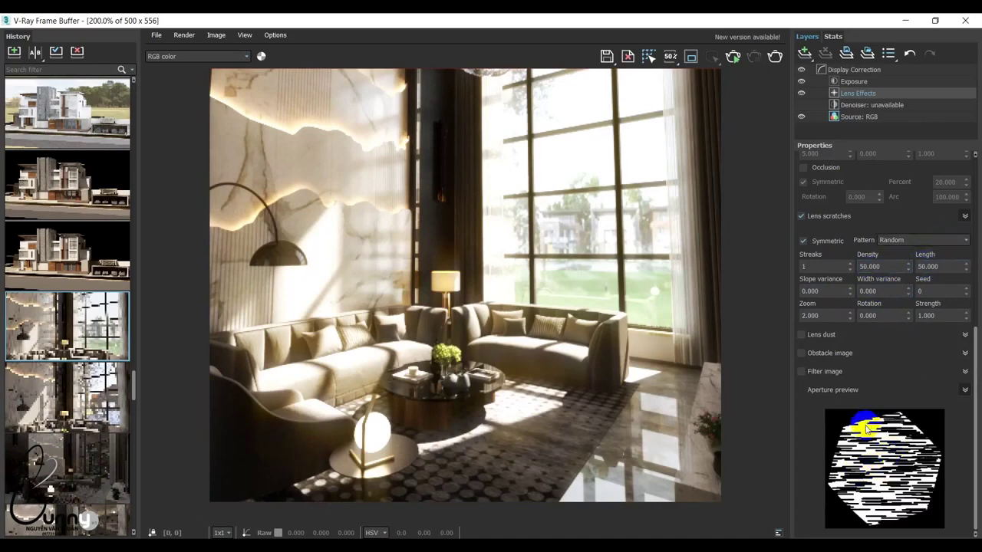
Step: Try scratch Lengths of 15, 50 and 70 against the Aperture preview
{"action": "left_click", "coordinate": [882, 434]}
{"action": "left_click", "coordinate": [934, 266]}
{"action": "type", "text": "1"}
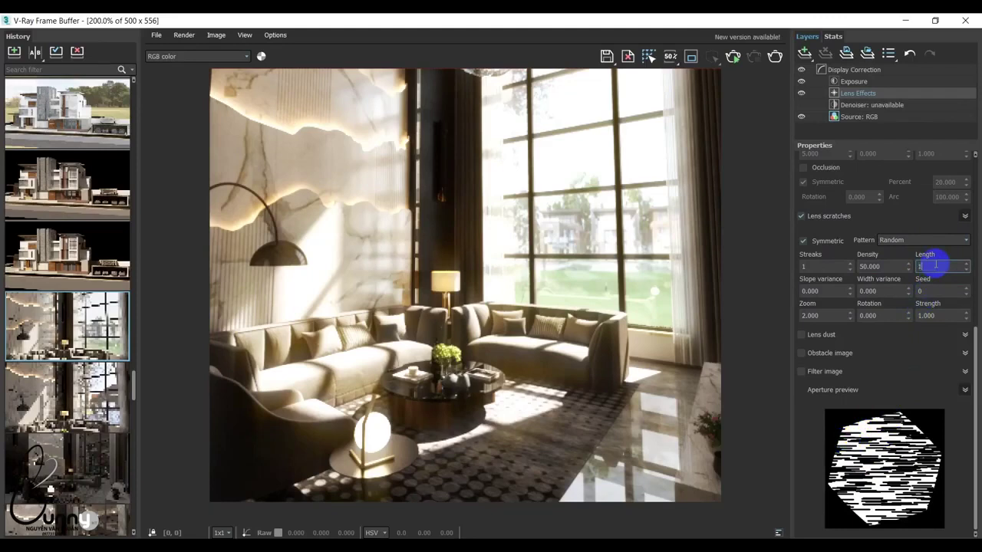
{"action": "type", "text": "5"}
{"action": "left_click", "coordinate": [871, 266]}
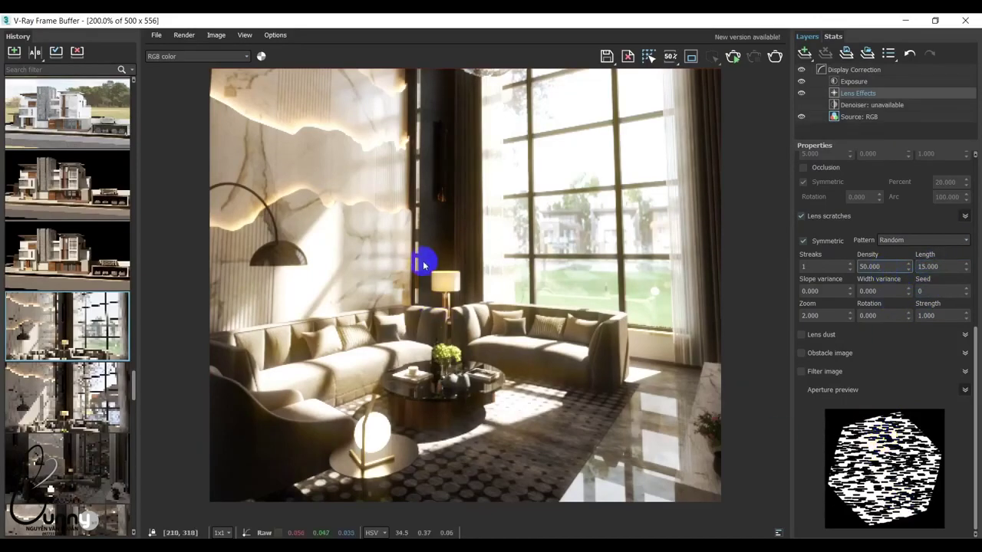
{"action": "left_click", "coordinate": [932, 266]}
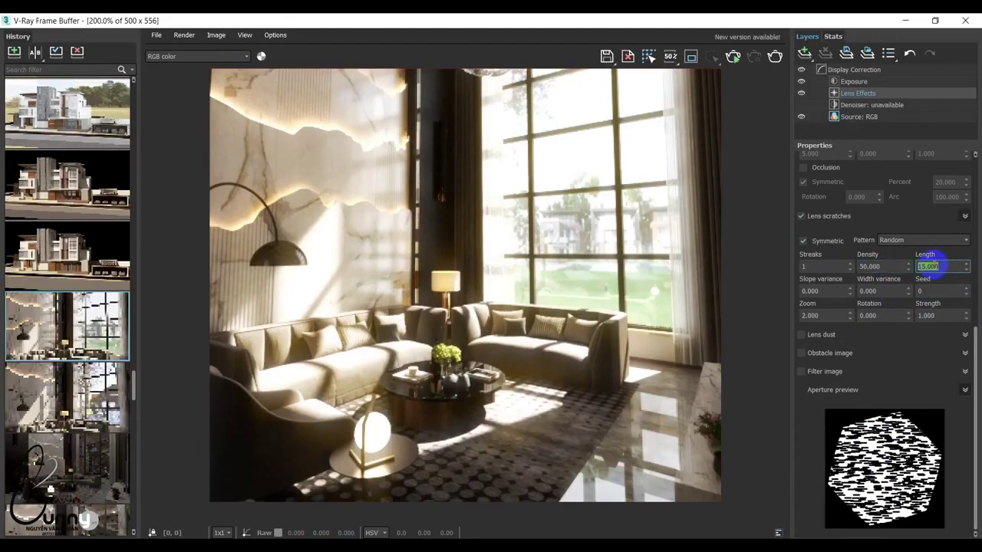
{"action": "type", "text": "50"}
{"action": "left_click", "coordinate": [881, 266]}
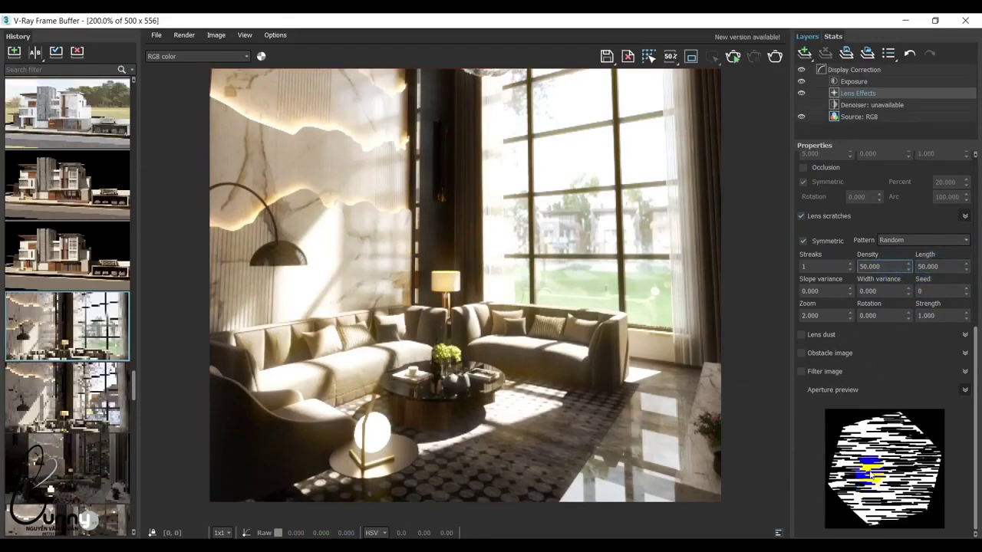
{"action": "left_click", "coordinate": [937, 266]}
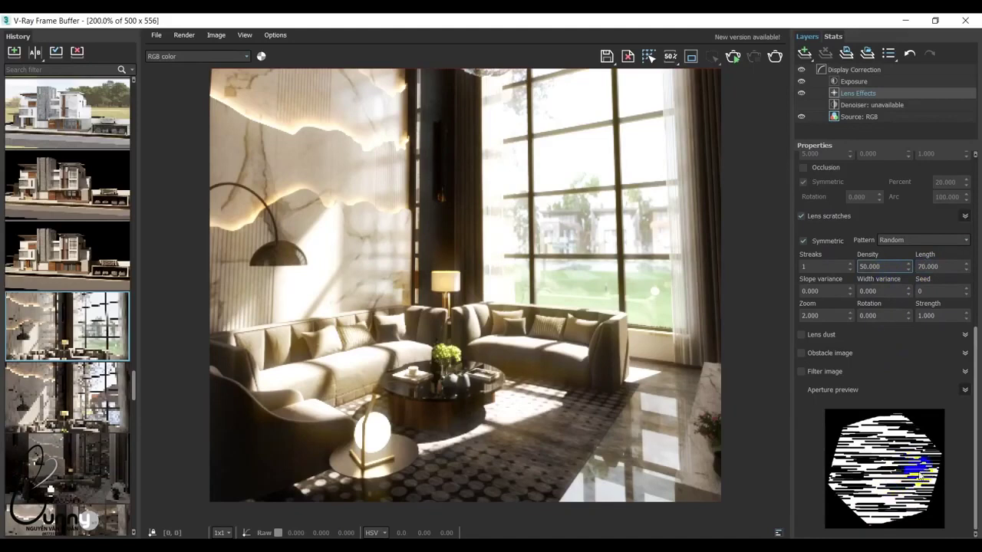
{"action": "double_click", "coordinate": [937, 269]}
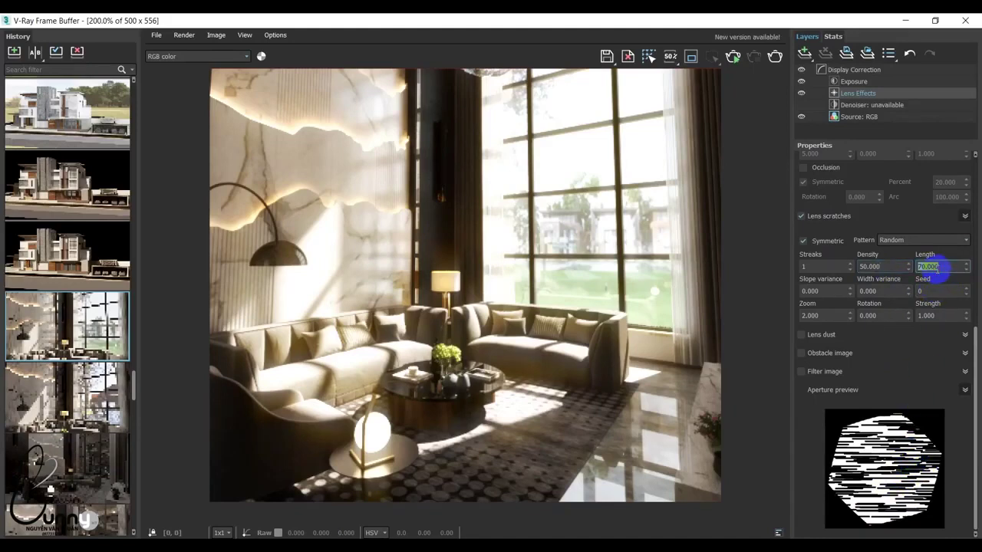
{"action": "type", "text": "50"}
{"action": "left_click", "coordinate": [850, 319]}
{"action": "type", "text": "5.000"}
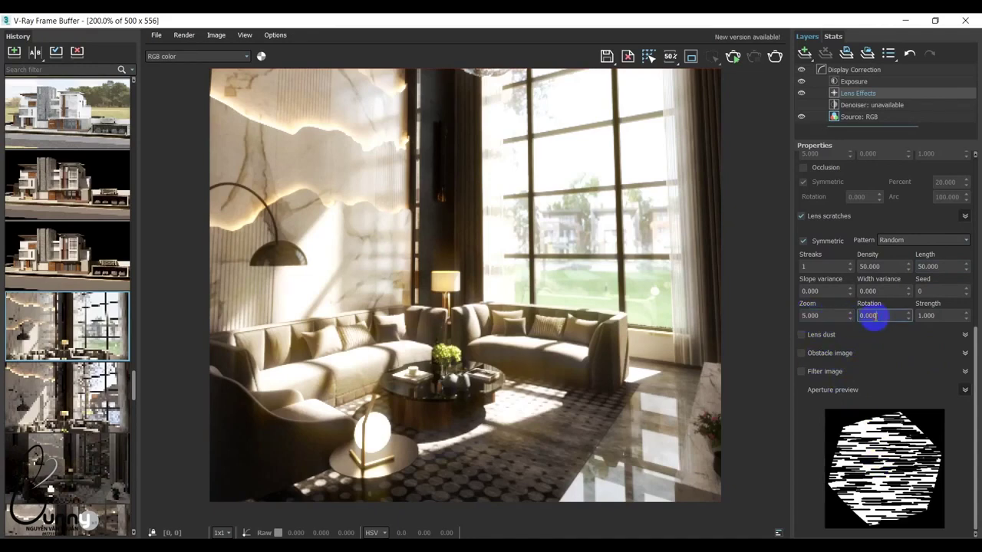
Step: Change the scratch Zoom from 1 to 2 and set Rotation to 15
{"action": "double_click", "coordinate": [808, 315]}
{"action": "type", "text": "1.000"}
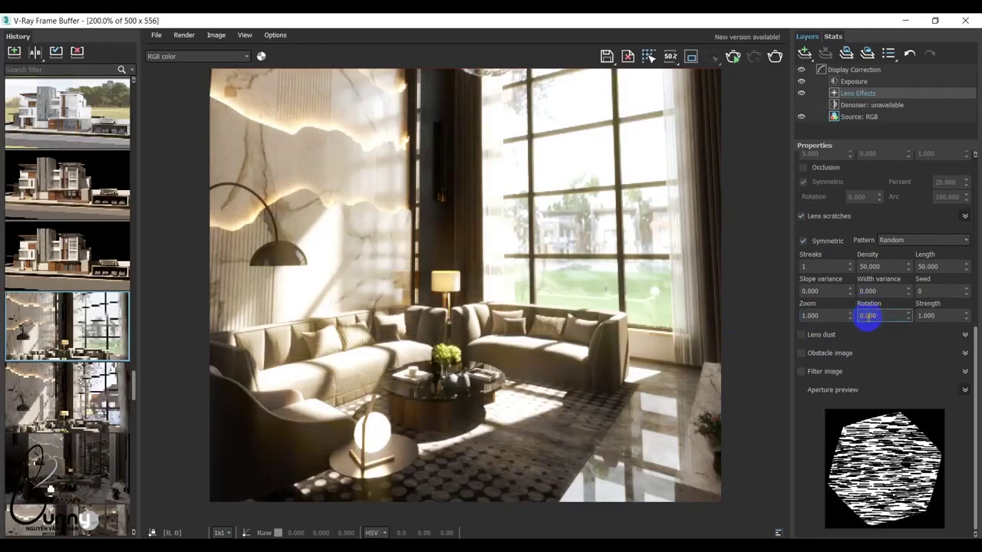
{"action": "double_click", "coordinate": [825, 315]}
{"action": "type", "text": "2"}
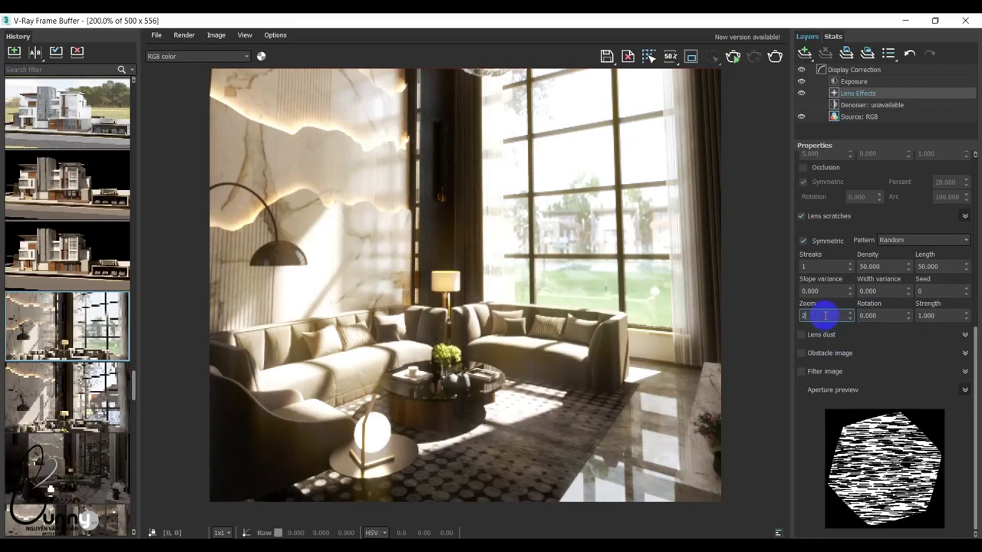
{"action": "left_click", "coordinate": [879, 316]}
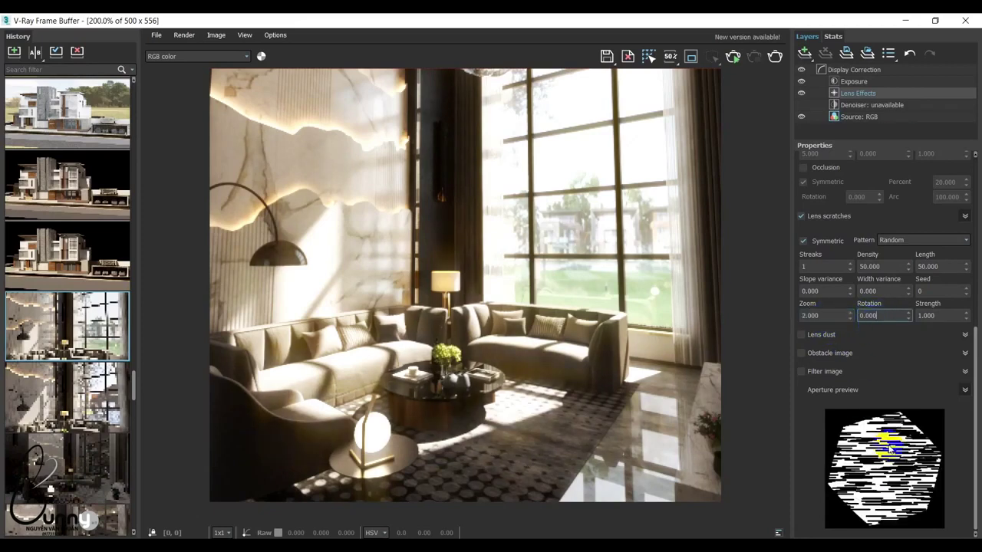
{"action": "double_click", "coordinate": [879, 314]}
{"action": "type", "text": "15"}
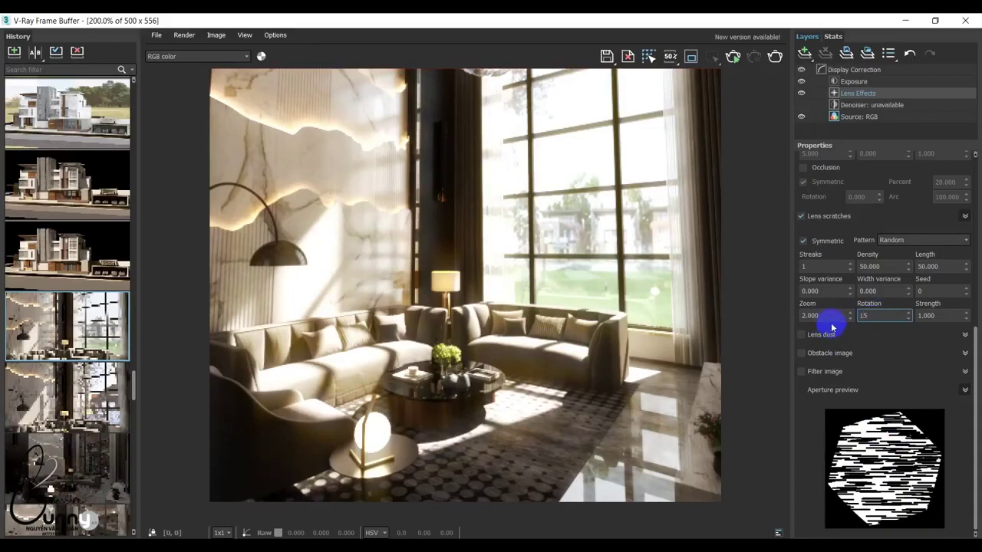
{"action": "left_click", "coordinate": [827, 316]}
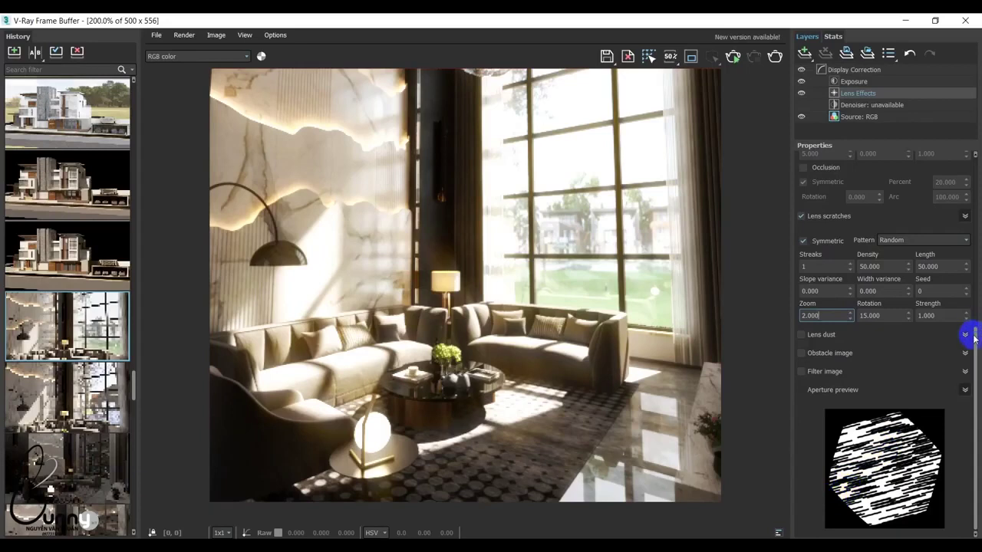
Step: Update the render so the lens effects refresh
{"action": "scroll", "coordinate": [976, 333], "scroll_direction": "up", "scroll_amount": 2}
{"action": "scroll", "coordinate": [976, 334], "scroll_direction": "up", "scroll_amount": 5}
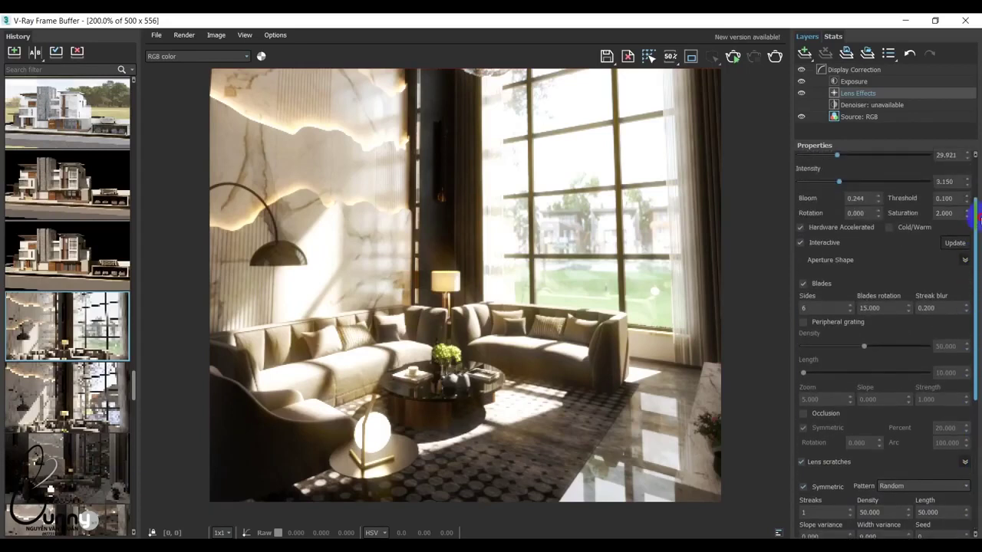
{"action": "scroll", "coordinate": [976, 333], "scroll_direction": "up", "scroll_amount": 5}
{"action": "scroll", "coordinate": [974, 230], "scroll_direction": "up", "scroll_amount": 4}
{"action": "left_click", "coordinate": [968, 311]}
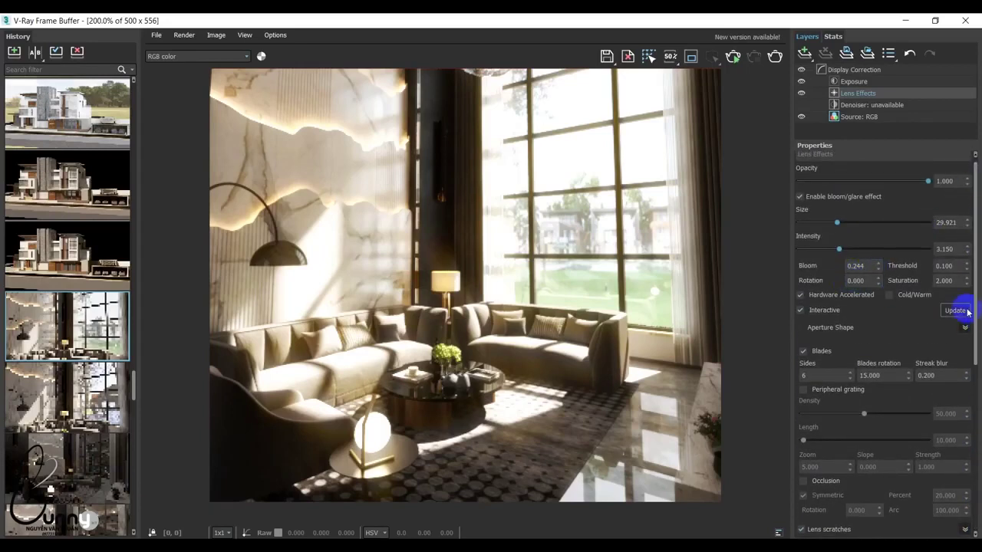
Step: Set lens scratch Rotation to 0, try Strength 0.5, then restore Strength to 1
{"action": "left_click_drag", "start_coordinate": [976, 309], "coordinate": [976, 478]}
{"action": "left_click", "coordinate": [886, 313]}
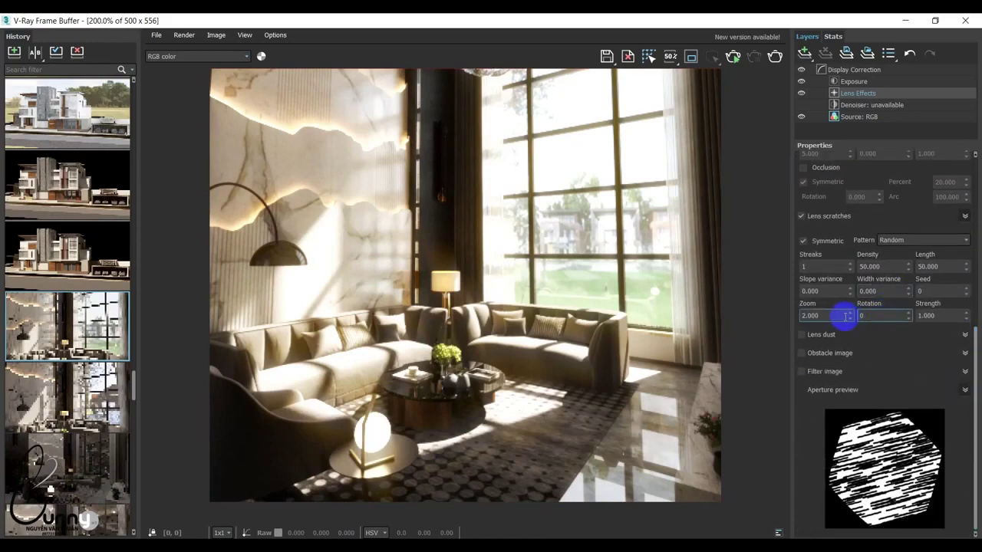
{"action": "key", "text": "Tab"}
{"action": "type", "text": "0.5"}
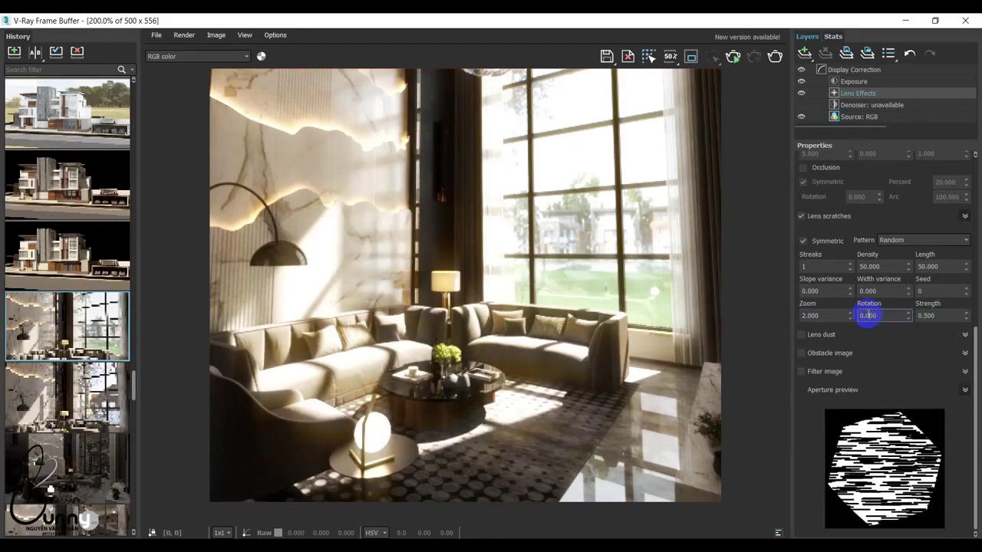
{"action": "left_click", "coordinate": [867, 314]}
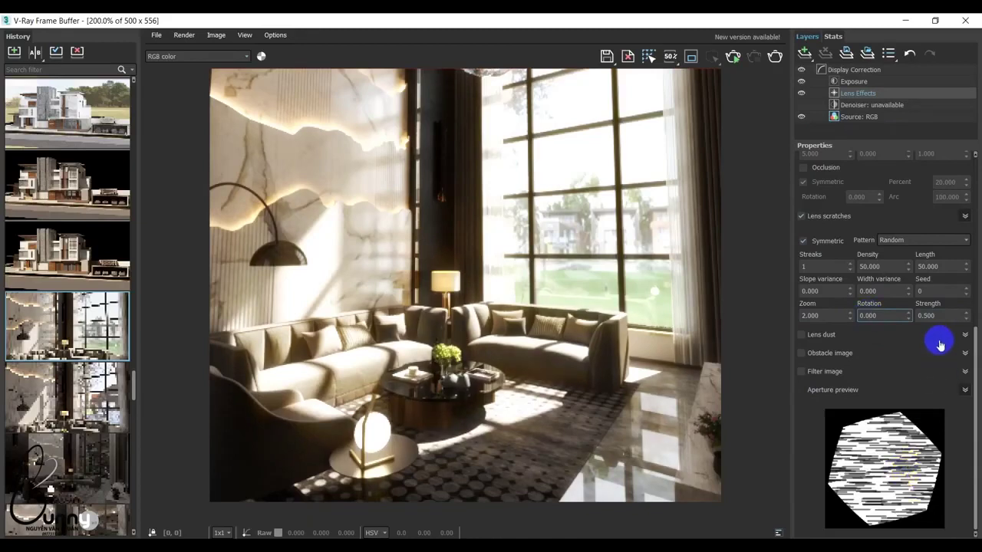
{"action": "left_click_drag", "start_coordinate": [948, 316], "coordinate": [864, 332]}
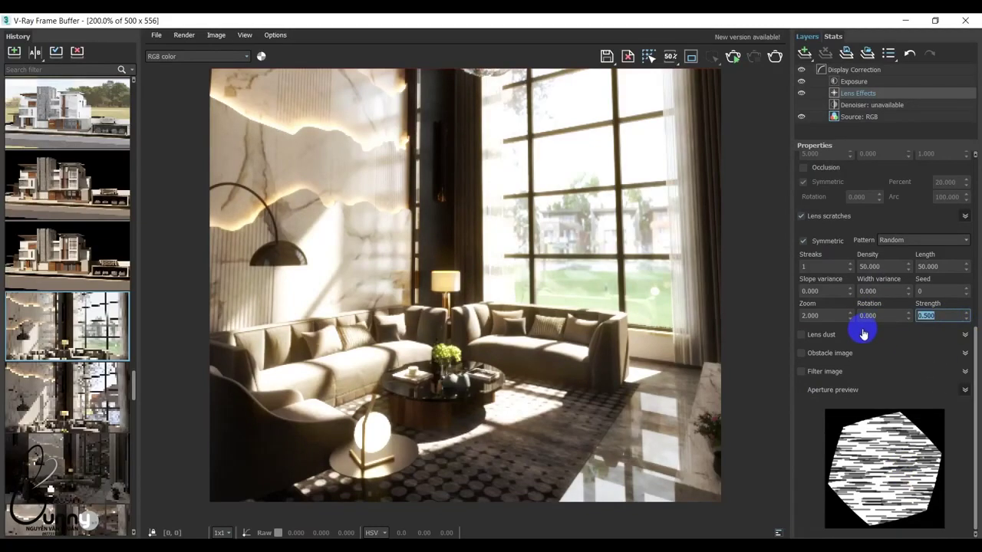
{"action": "type", "text": "1"}
{"action": "left_click", "coordinate": [870, 315]}
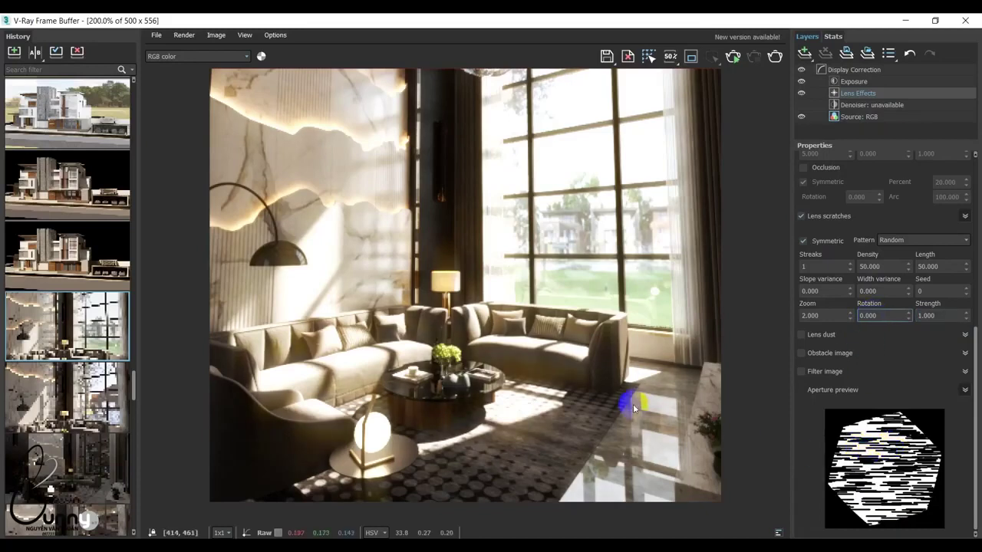
Step: Drag the lens effects Intensity slider down from 3.150 to about 2.165
{"action": "scroll", "coordinate": [547, 320], "scroll_direction": "down", "scroll_amount": 1}
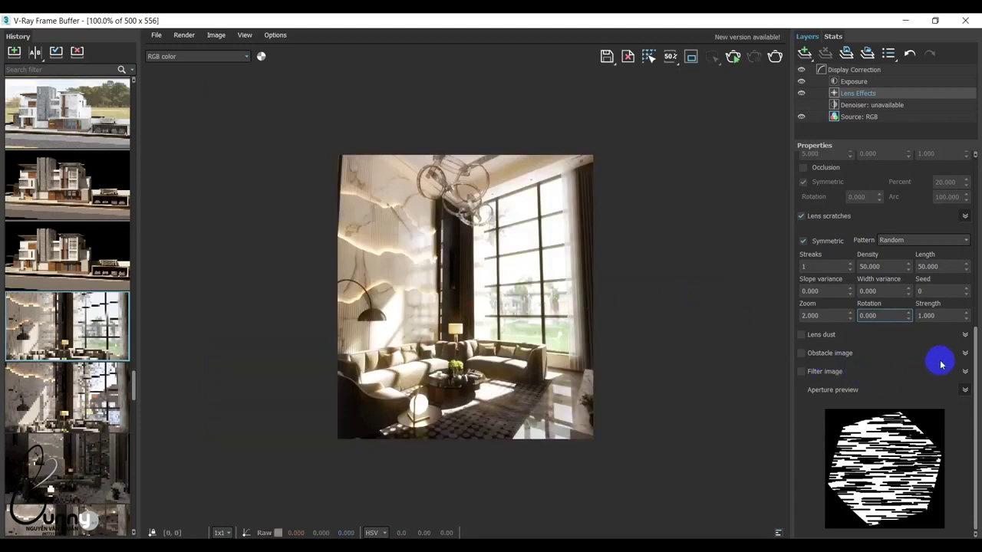
{"action": "left_click", "coordinate": [975, 334]}
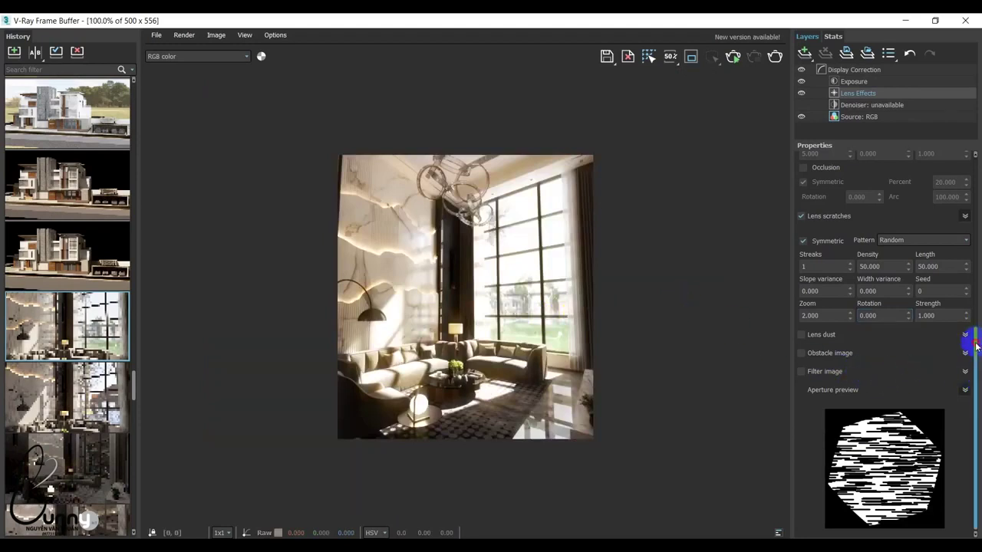
{"action": "left_click_drag", "start_coordinate": [975, 346], "coordinate": [975, 175]}
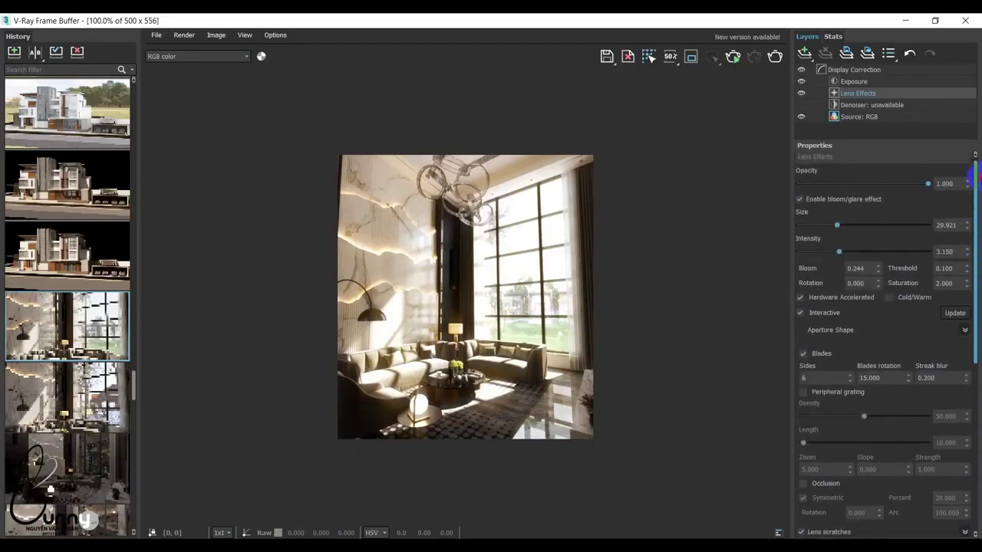
{"action": "left_click_drag", "start_coordinate": [839, 253], "coordinate": [833, 255]}
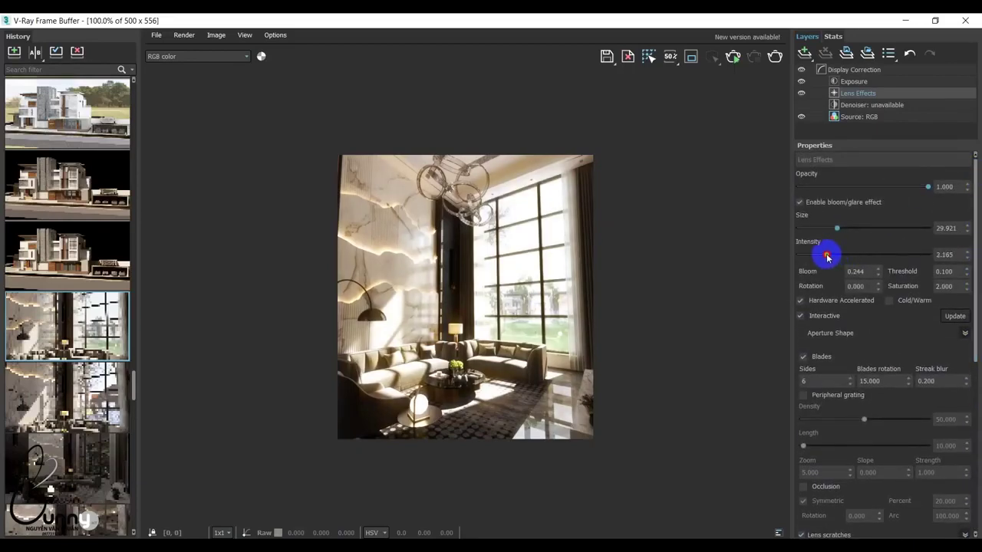